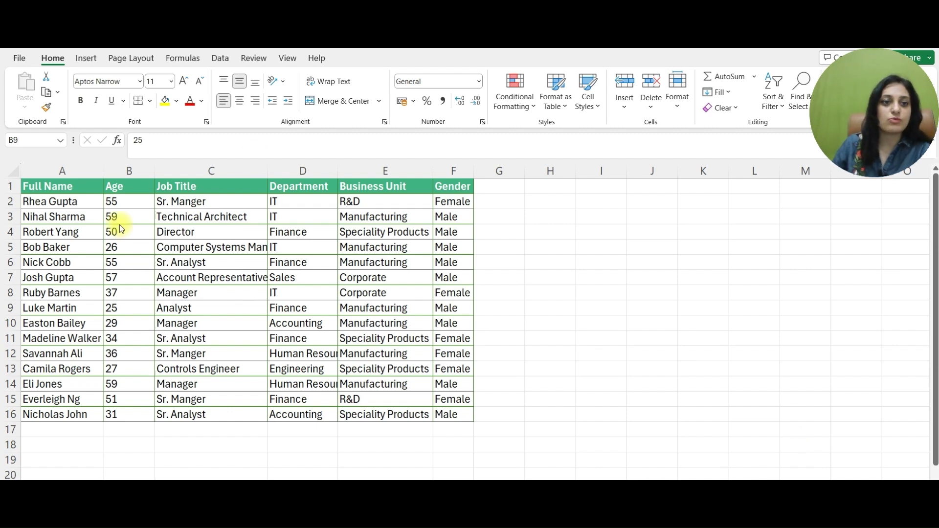
Highlight the employee table, its names column and the Age-to-Gender range to review the data.
left_click_drag(83, 192, 455, 434)
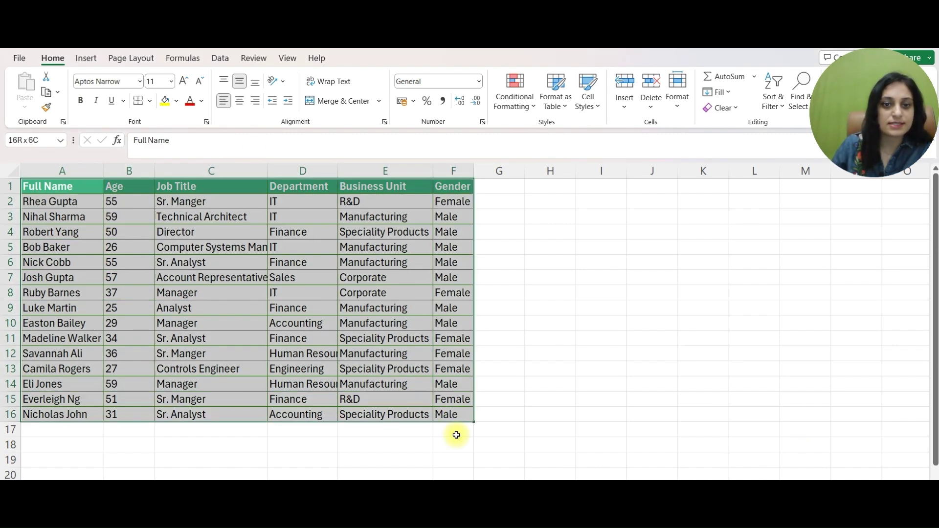
left_click(356, 217)
left_click_drag(80, 202, 71, 418)
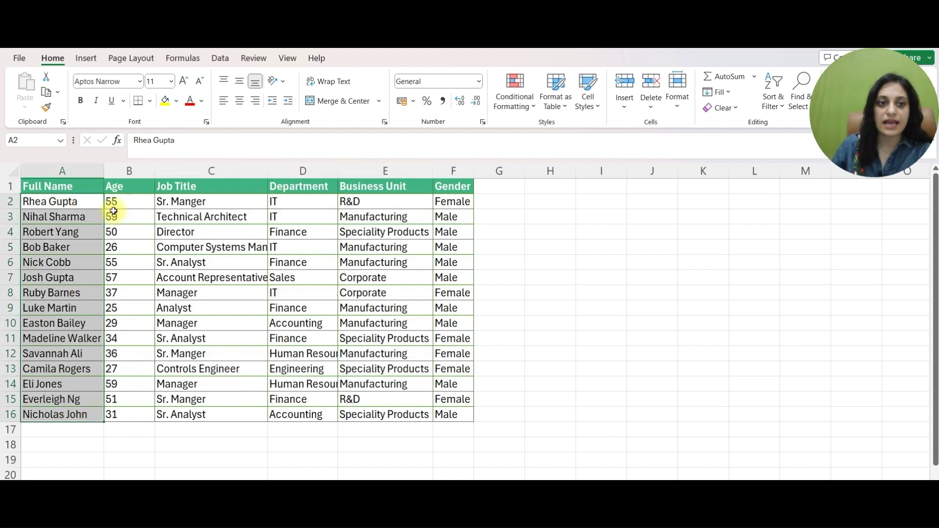
left_click(117, 203)
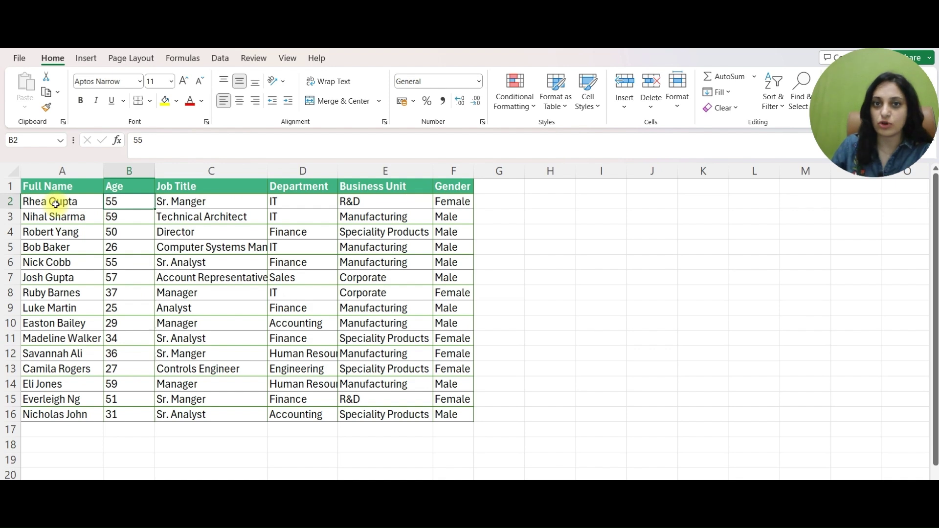
left_click_drag(132, 186, 447, 404)
left_click(163, 265)
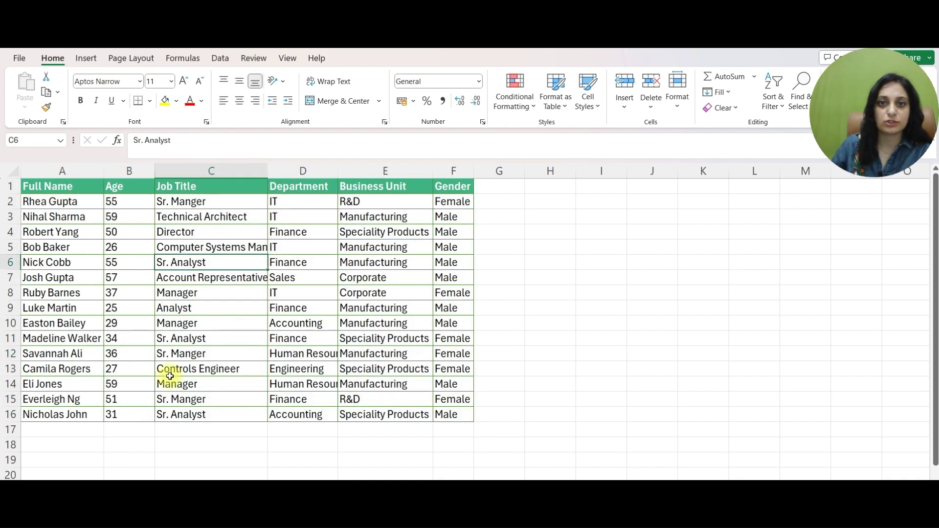
left_click(558, 182)
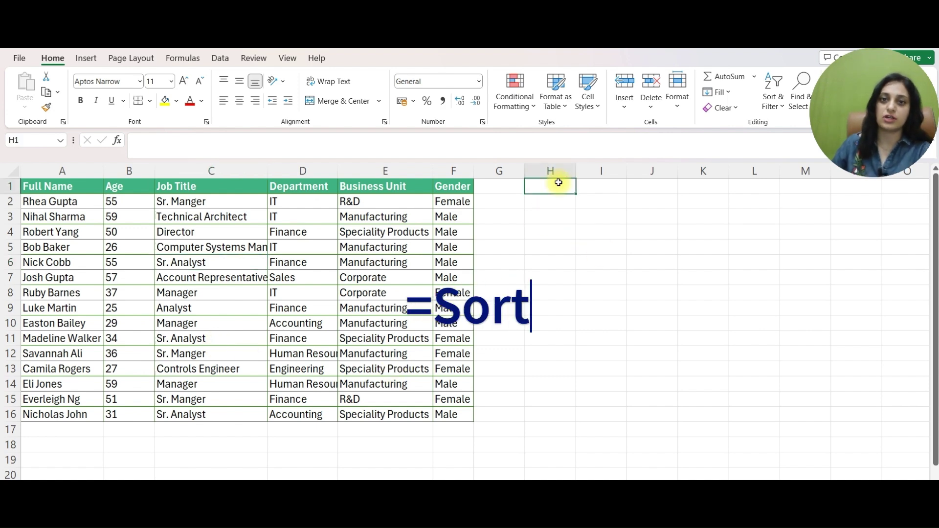
left_click_drag(59, 202, 88, 411)
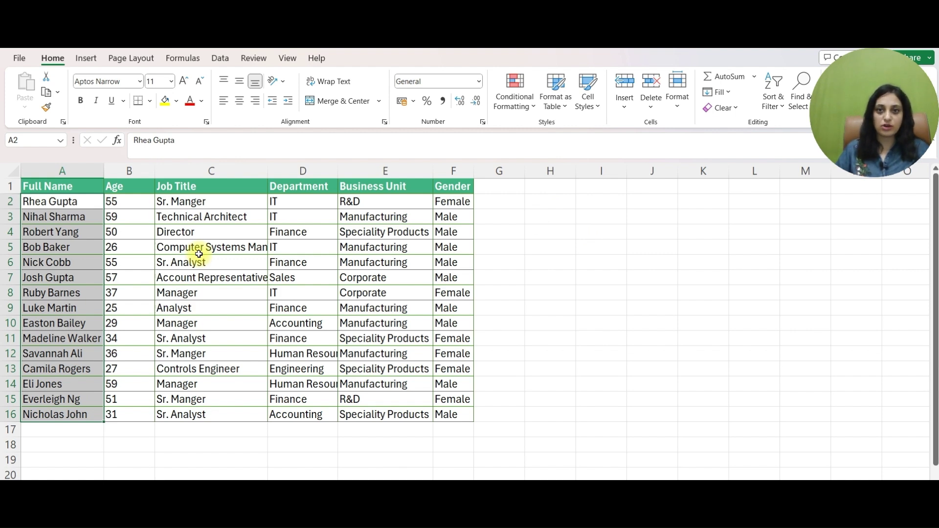
left_click(248, 261)
left_click_drag(69, 185, 435, 425)
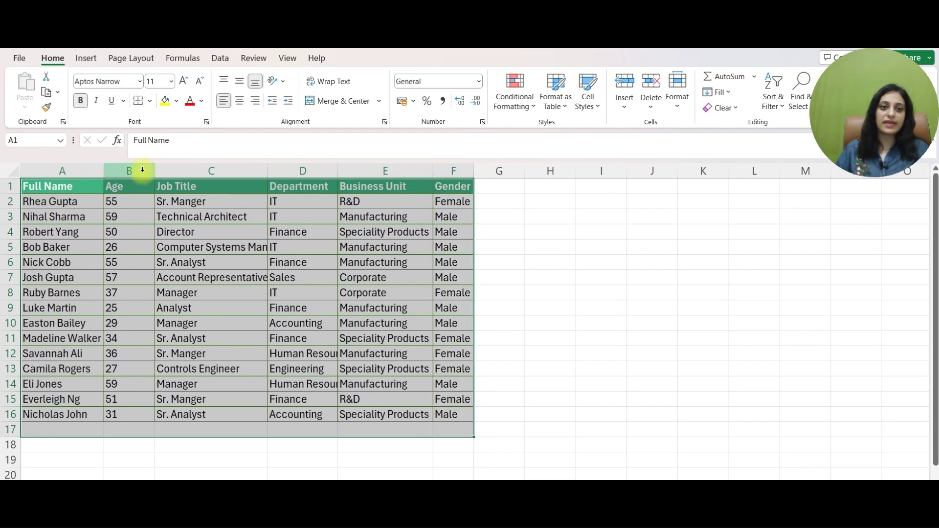
Enter =SORT(A2:F16,2,1,FALSE) in H1 to list the employees sorted by age.
left_click(562, 184)
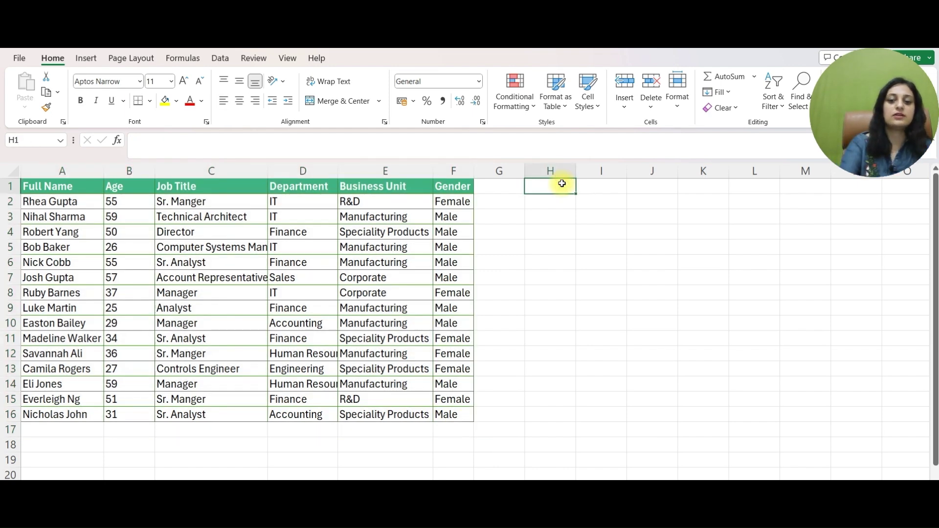
type("=sort(")
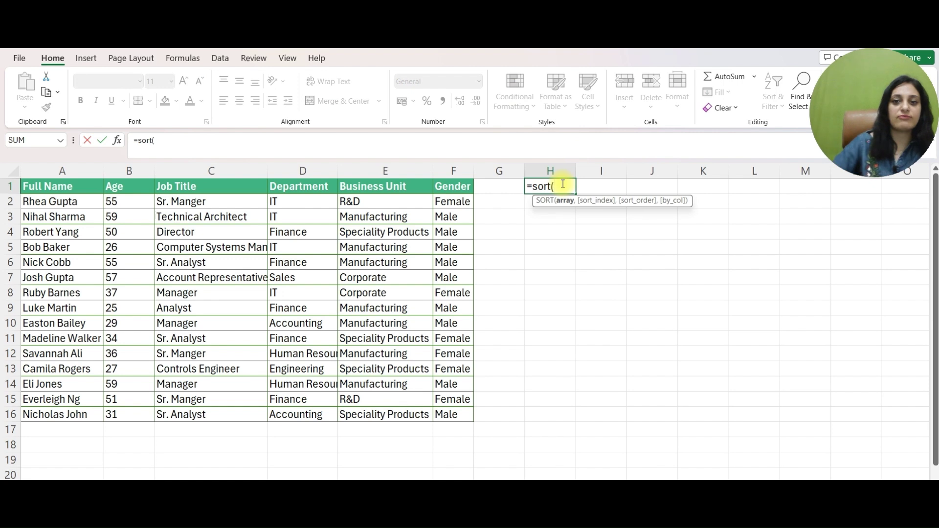
left_click_drag(63, 201, 473, 421)
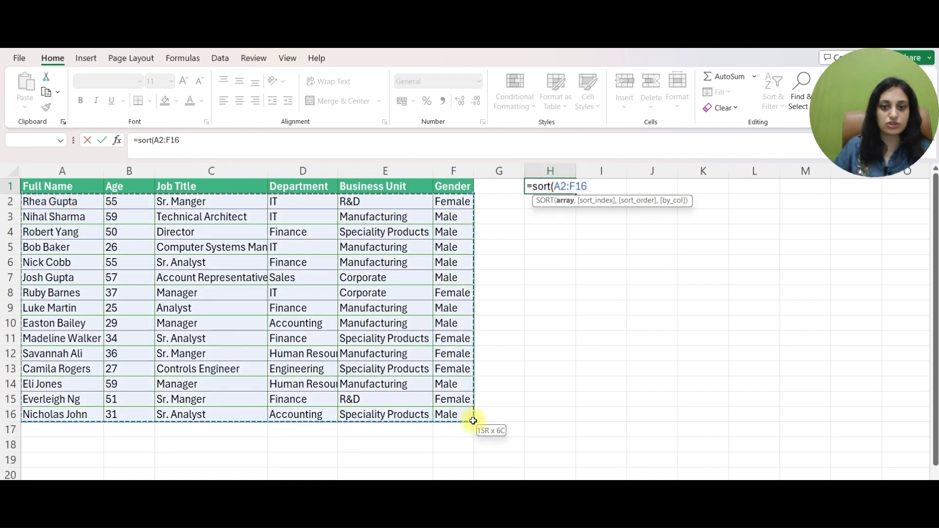
type(",")
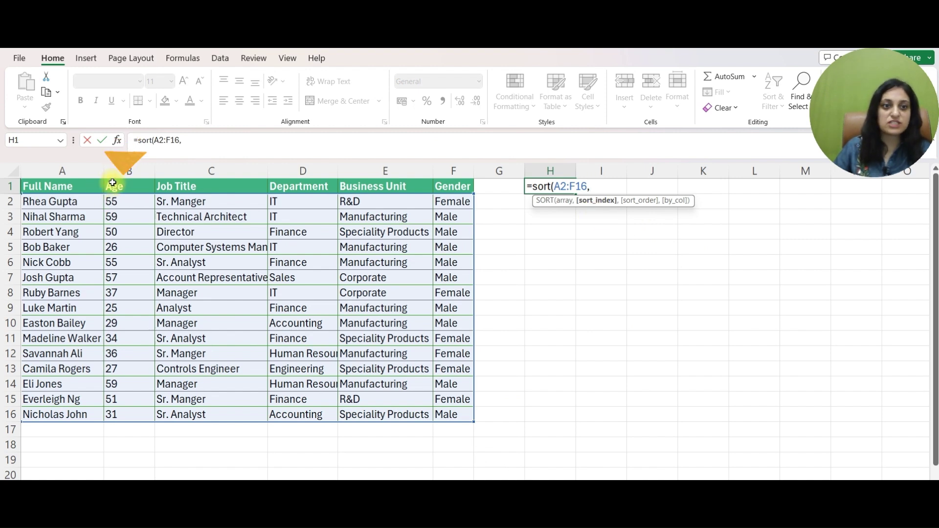
type("2,")
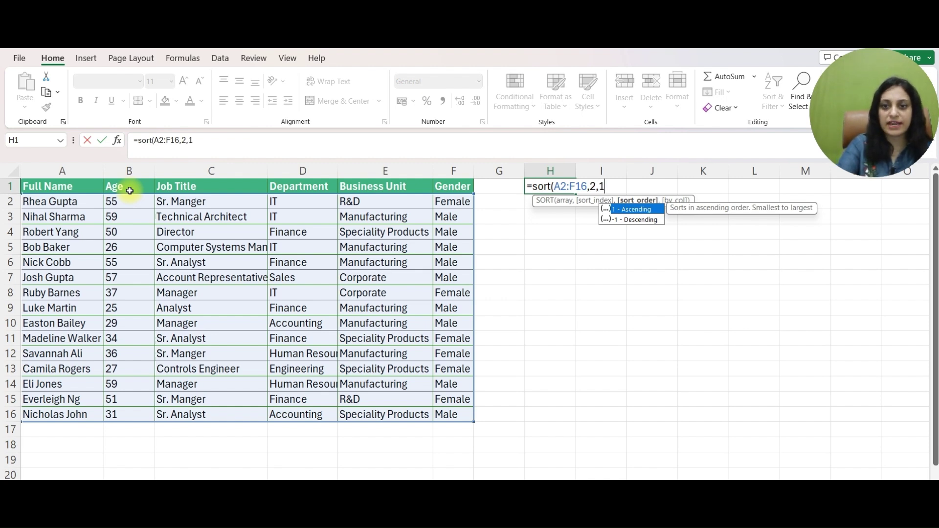
type("1,")
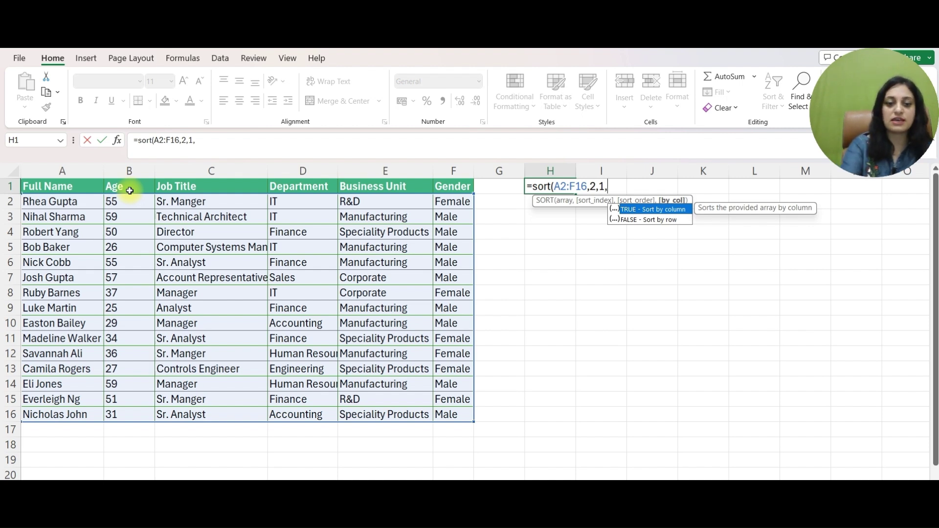
type("false")
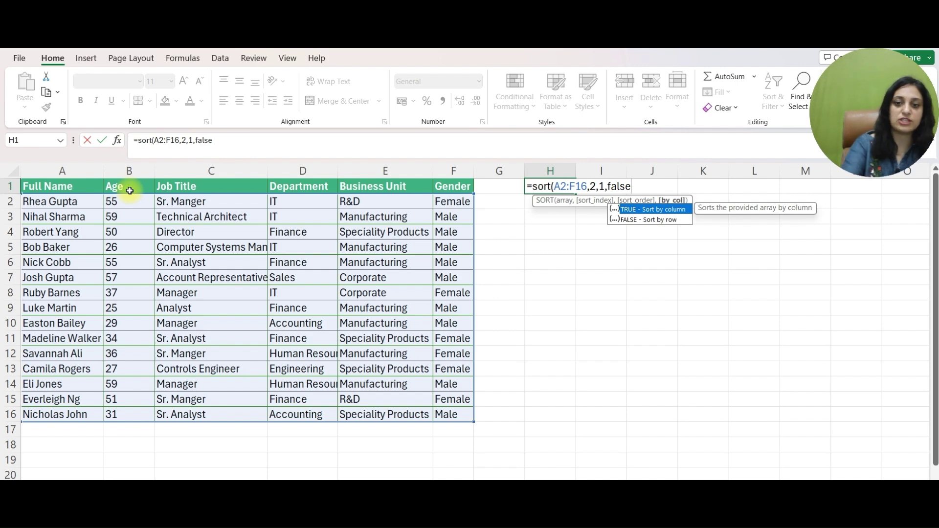
type(")")
key("Return")
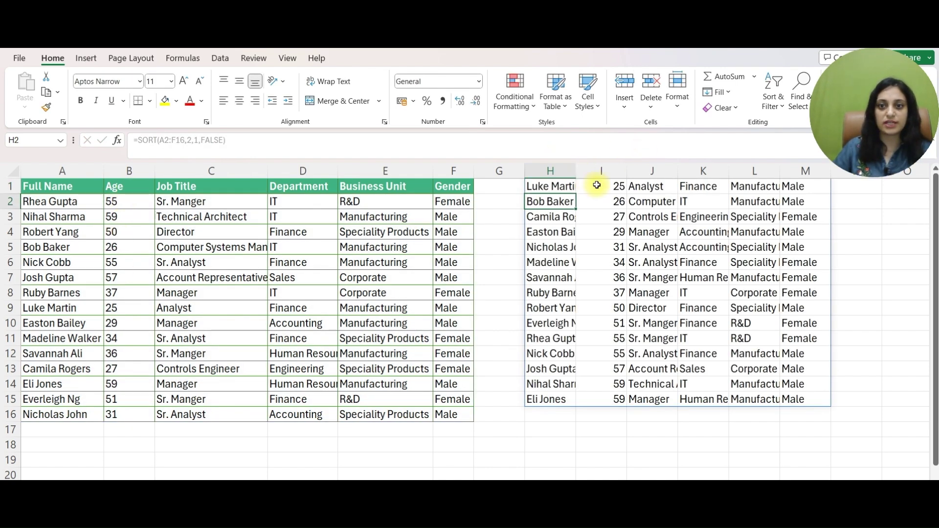
Change the SORT order argument to -1 so ages run from oldest to youngest.
left_click_drag(597, 184, 605, 394)
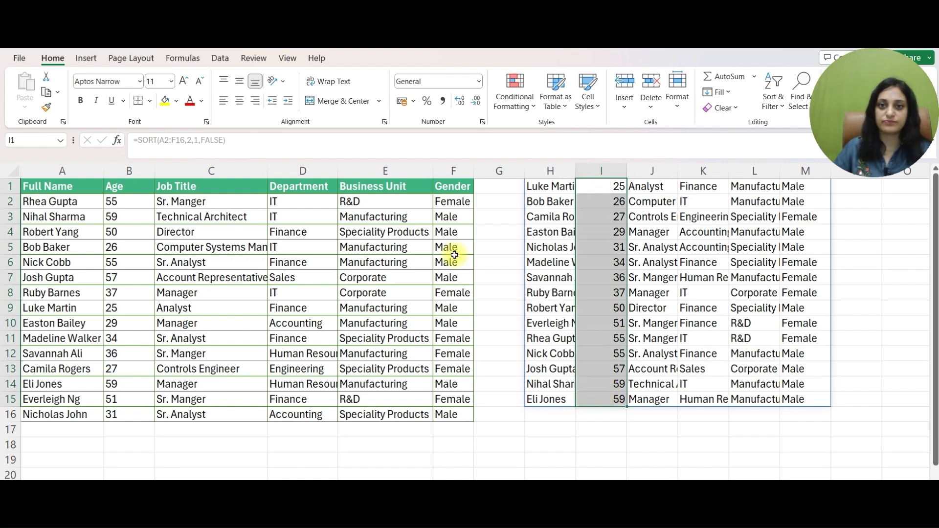
left_click(543, 186)
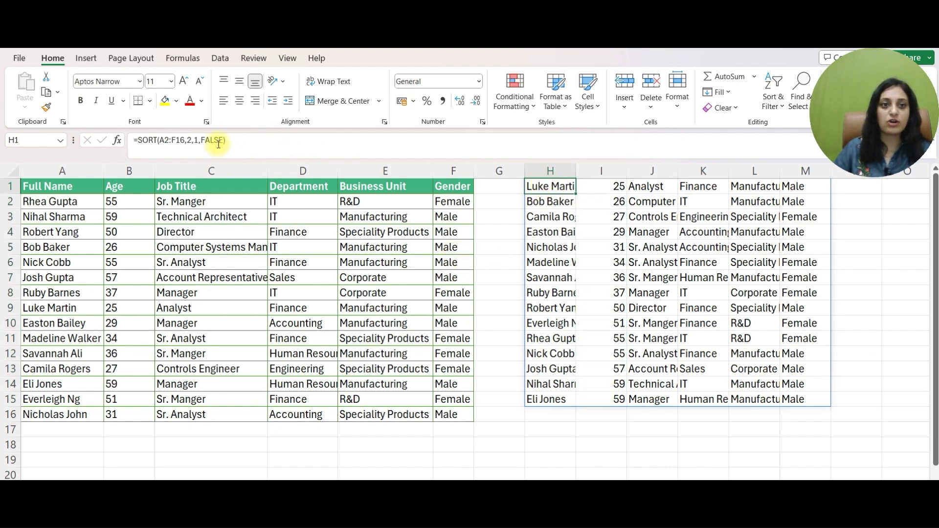
left_click(197, 140)
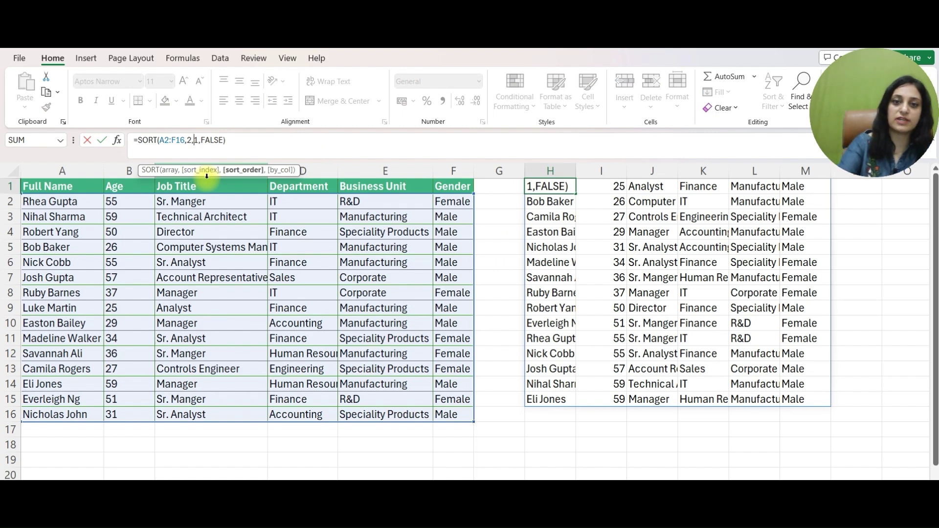
type("-")
key("Return")
left_click_drag(603, 185, 611, 398)
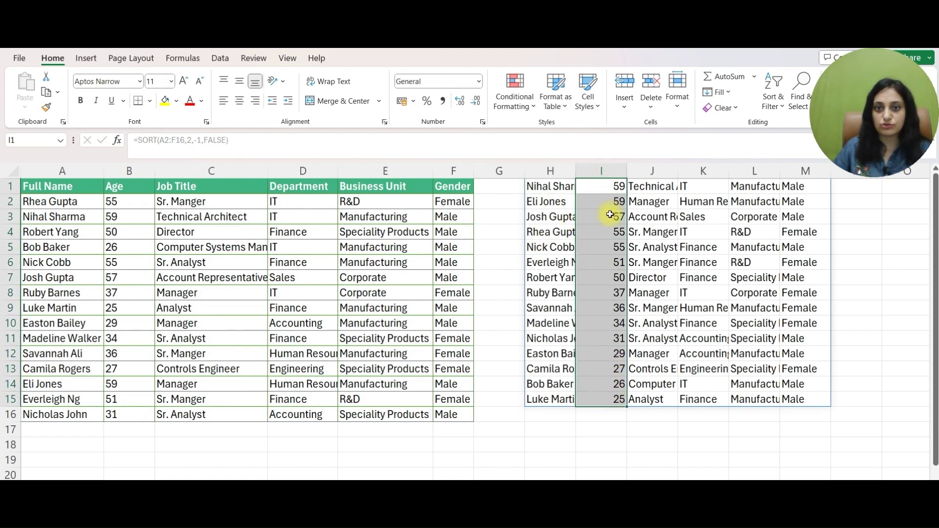
left_click(569, 186)
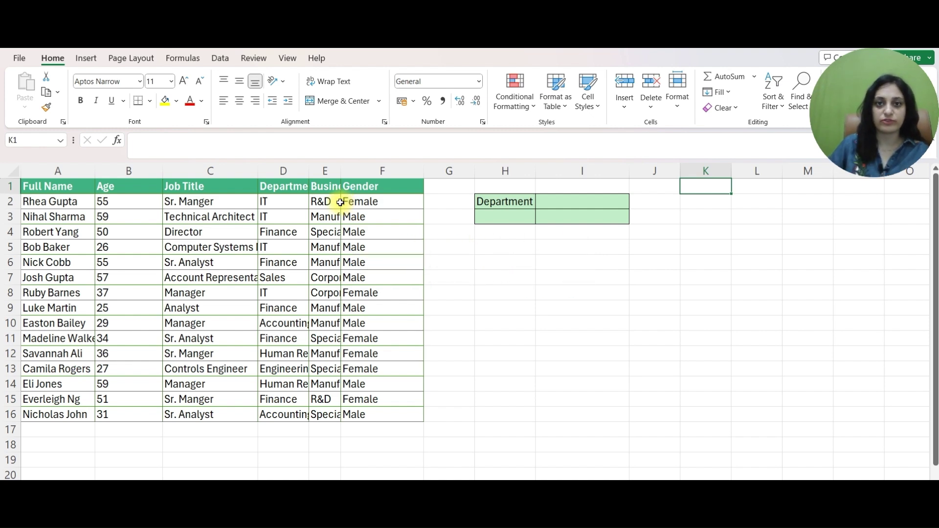
Highlight the employee table and its Department and Business Unit columns.
left_click(344, 217)
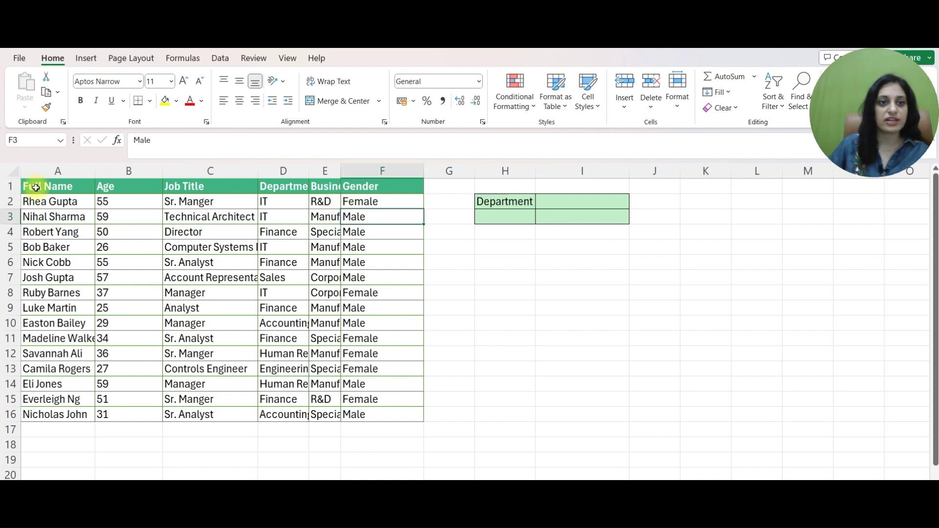
left_click_drag(36, 188, 360, 395)
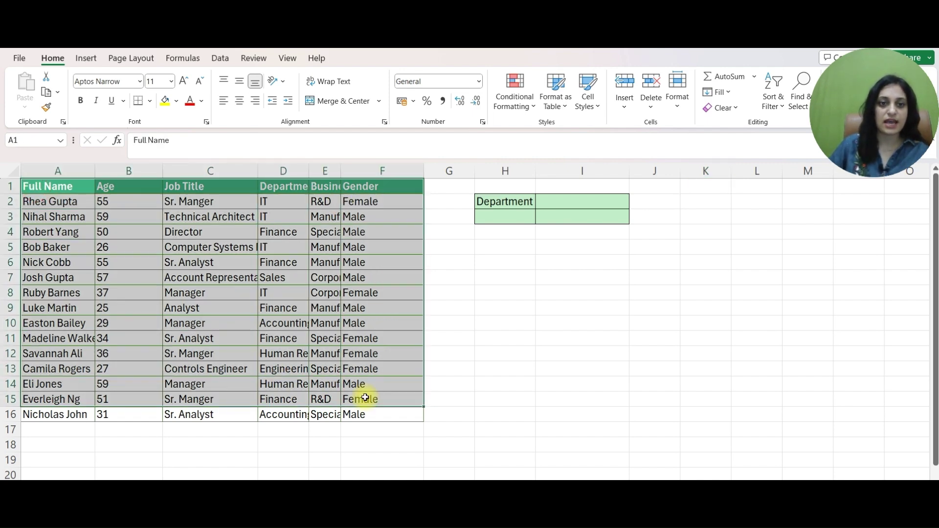
left_click(260, 207)
left_click(280, 171)
left_click(325, 171)
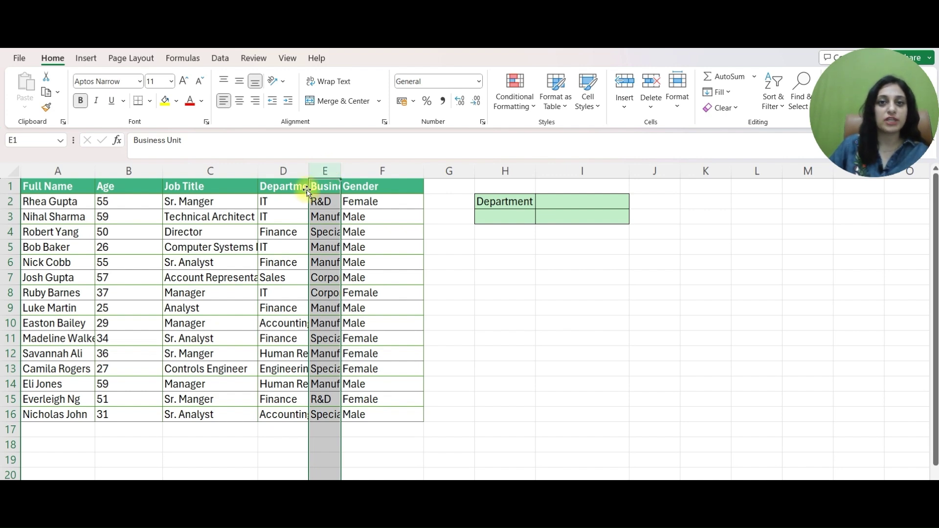
key("ctrl+a")
Enter =UNIQUE(D2:D16) in K1 to spill the six distinct department names.
left_click(719, 185)
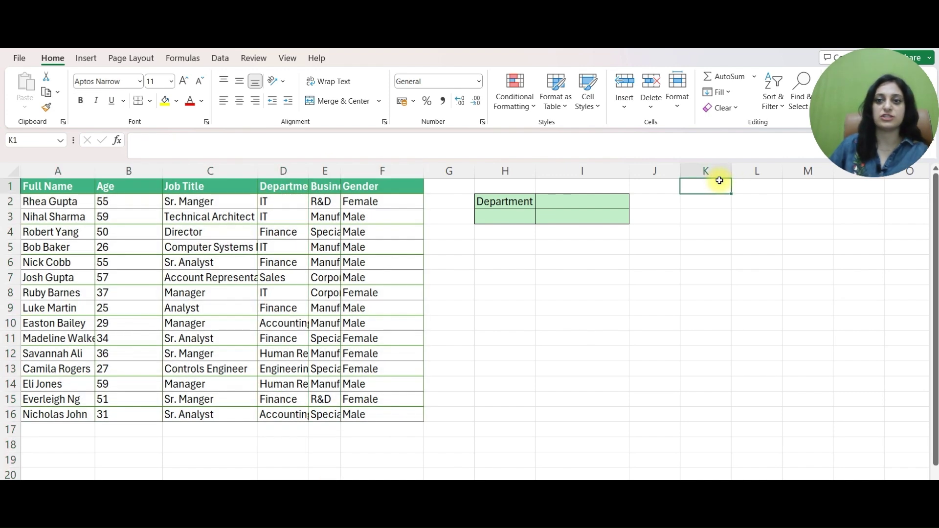
type("=uni")
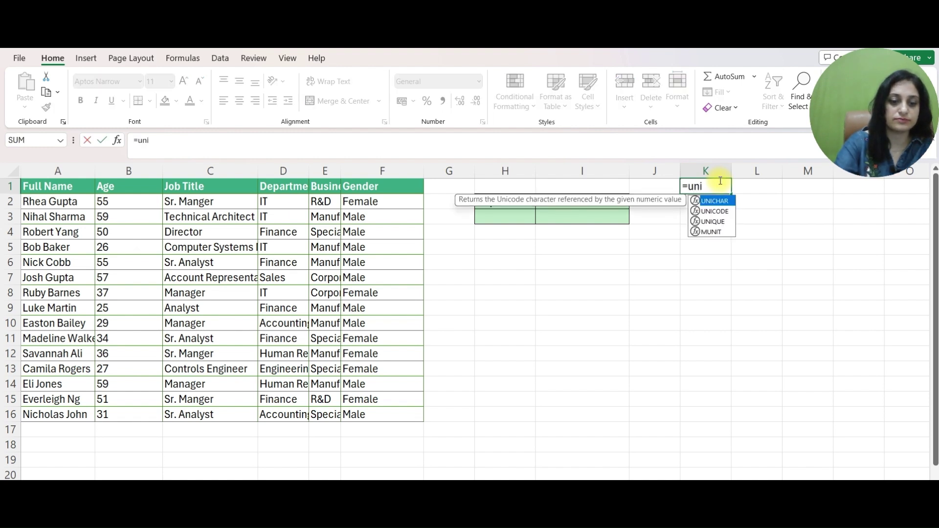
type("que(")
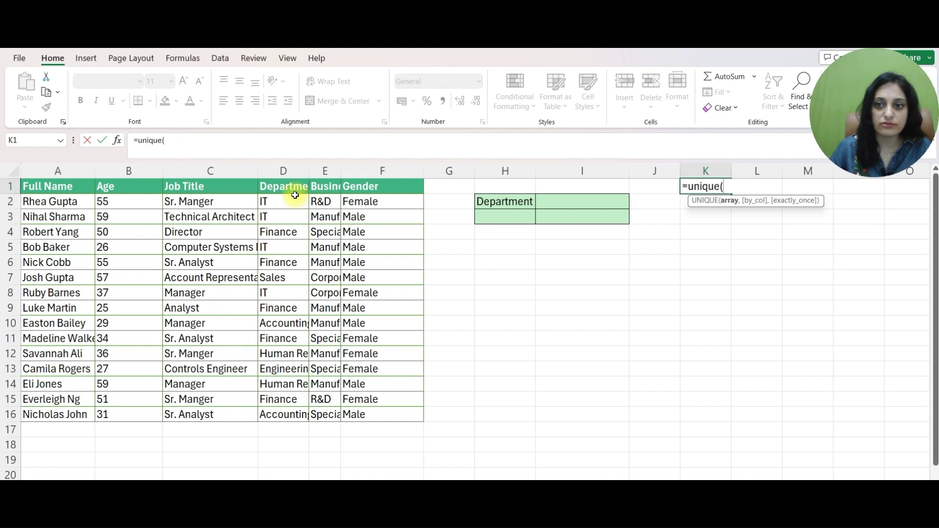
left_click_drag(285, 201, 285, 420)
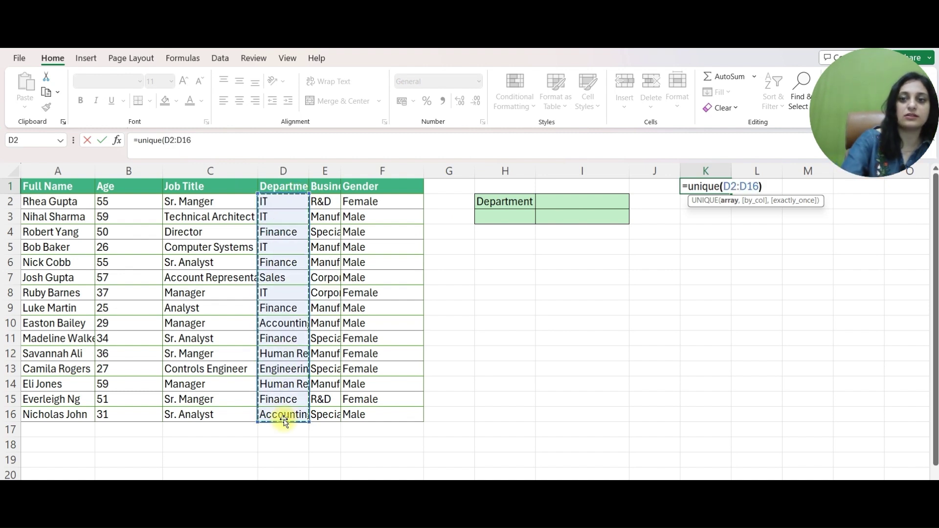
key("Return")
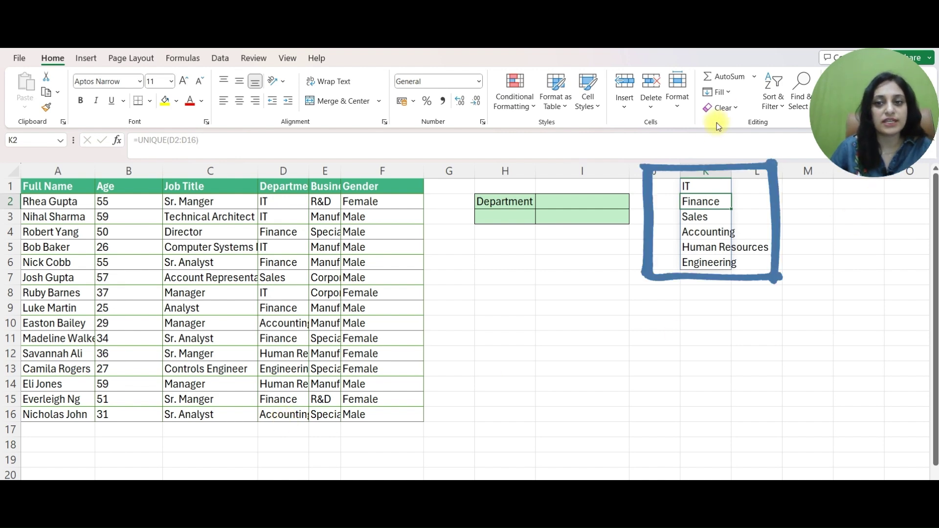
left_click_drag(686, 185, 695, 259)
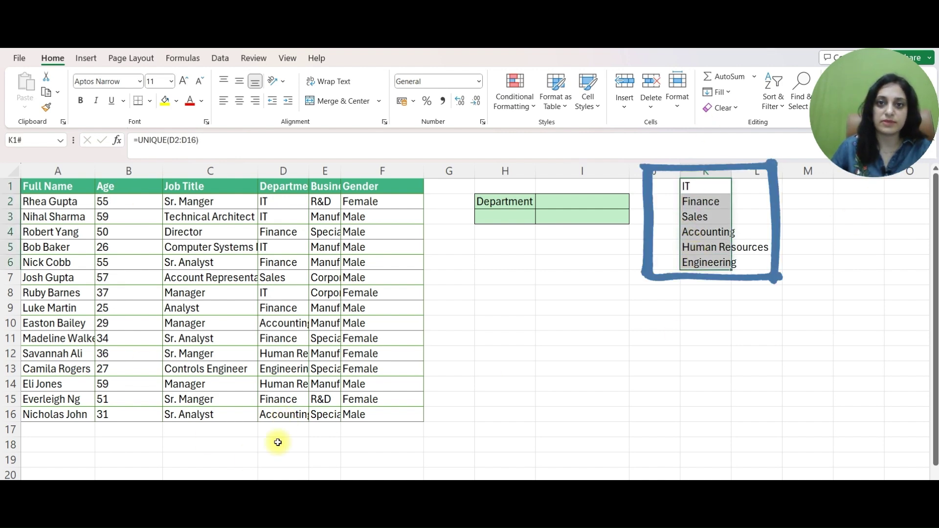
left_click(692, 185)
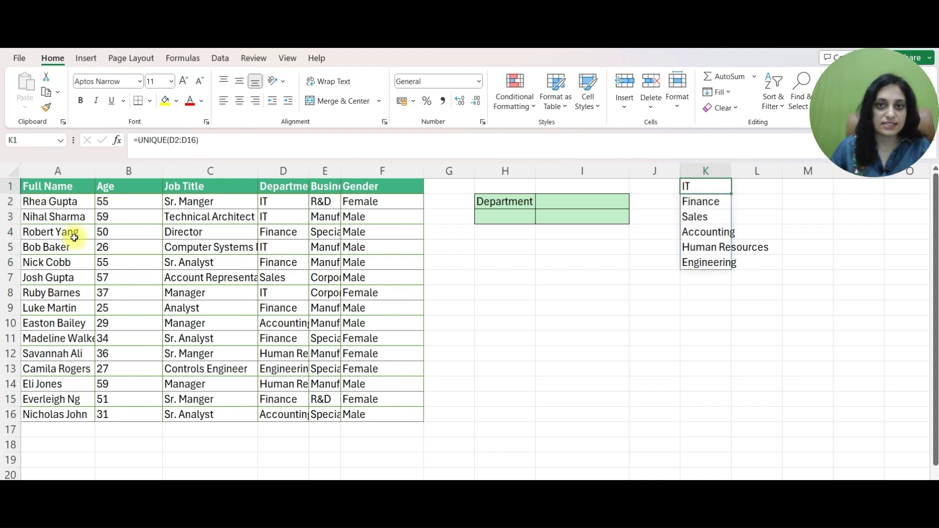
Select I2 beside the Department label and review the unique department list in K1:K7.
left_click(513, 202)
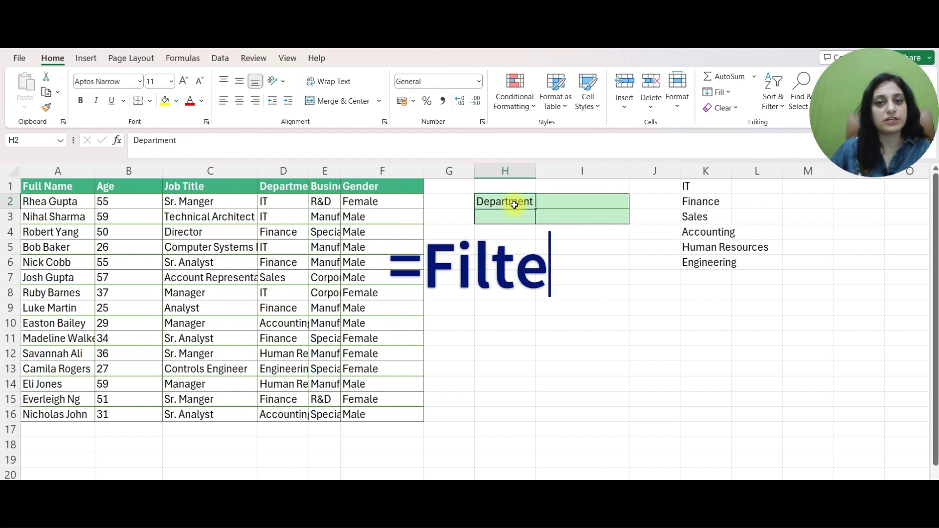
key("alt")
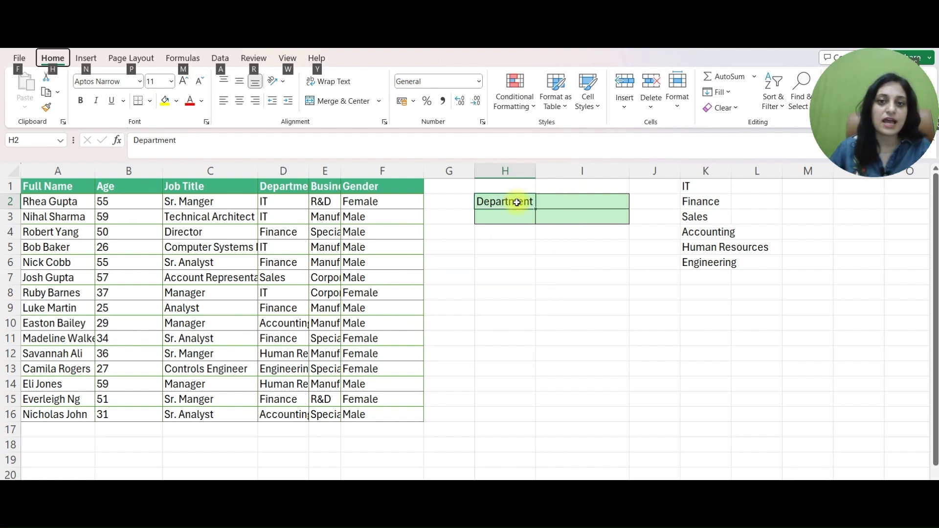
left_click(514, 216)
left_click(580, 202)
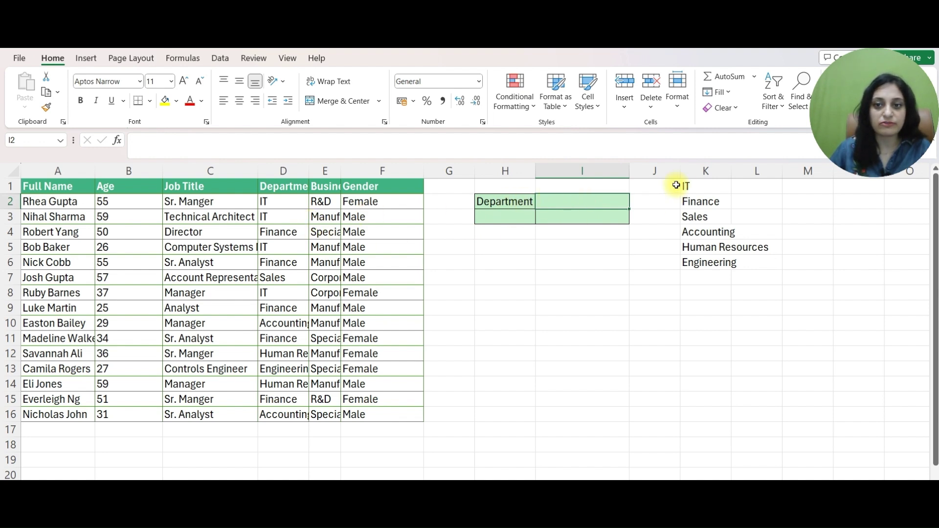
left_click_drag(687, 185, 700, 272)
left_click(603, 274)
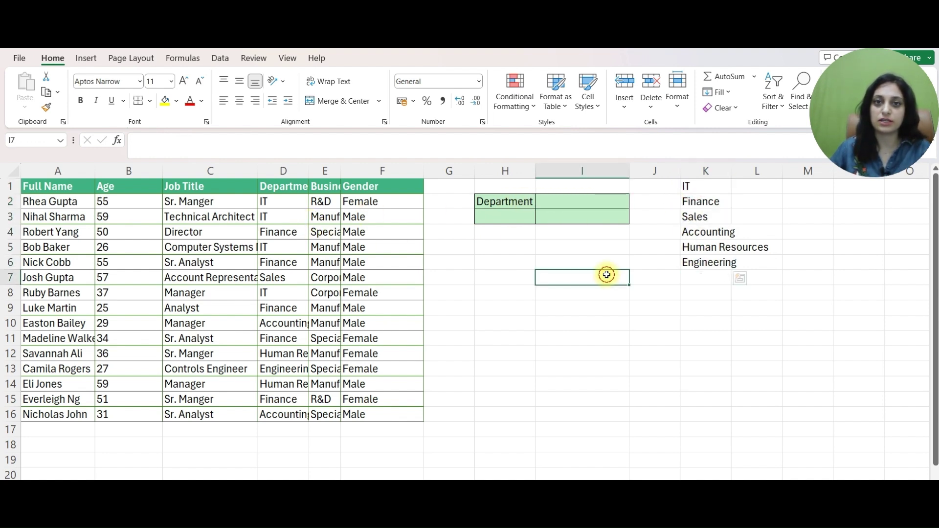
left_click(526, 205)
left_click(561, 201)
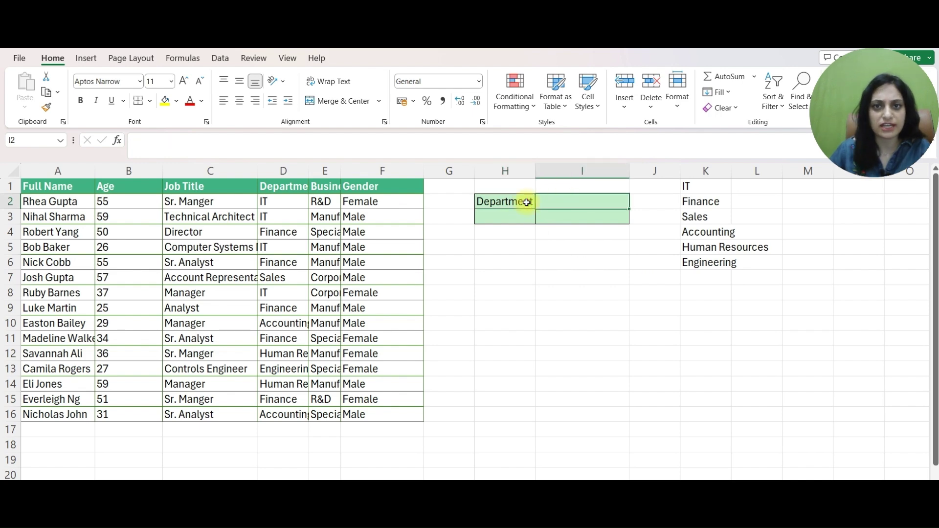
Give I2 list data validation with source =$K$1:$K$7.
left_click(220, 57)
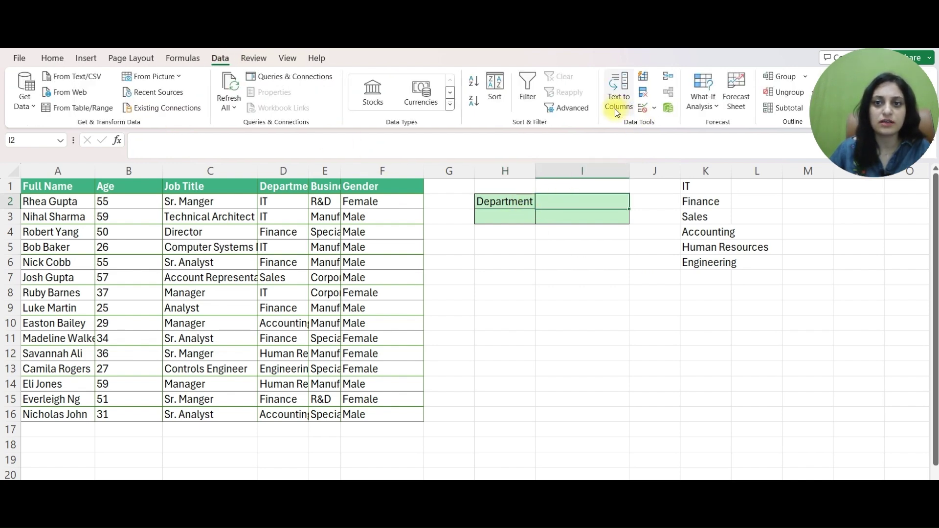
left_click(642, 109)
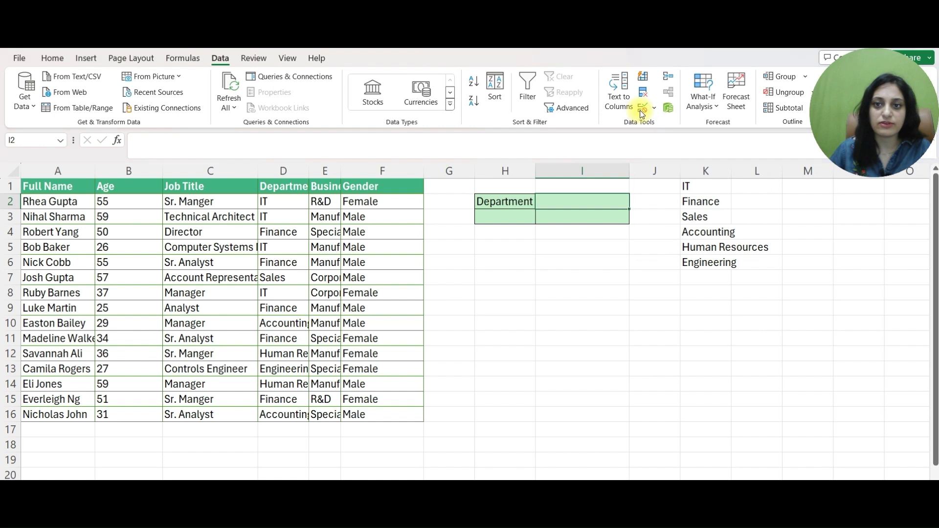
left_click(631, 182)
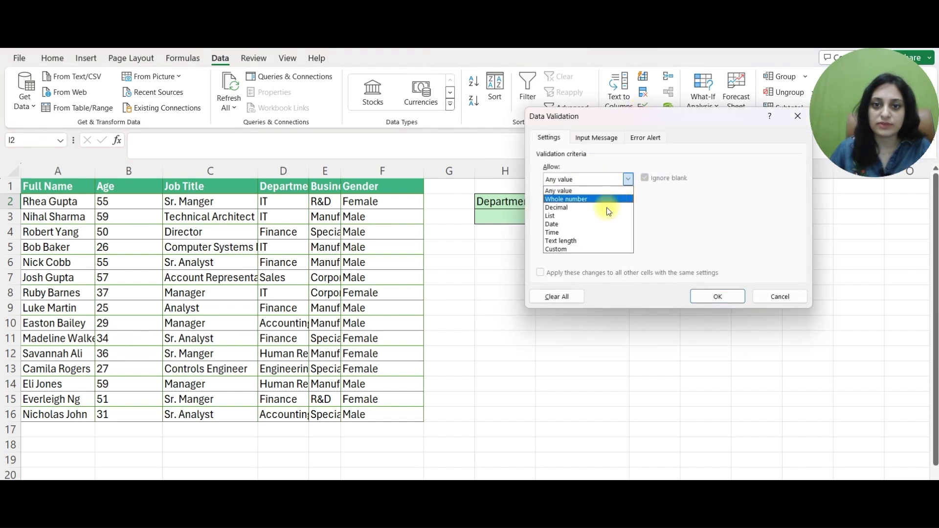
left_click(597, 216)
left_click(676, 232)
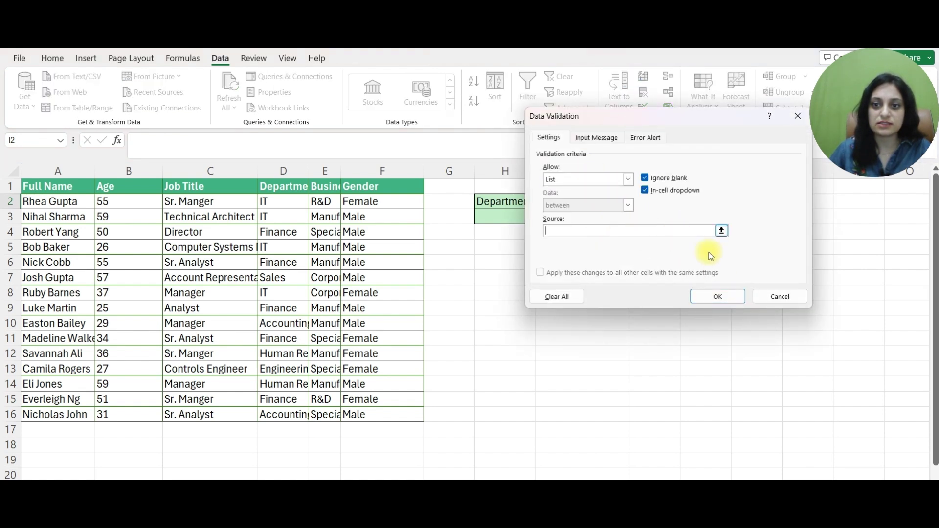
left_click_drag(705, 189, 708, 272)
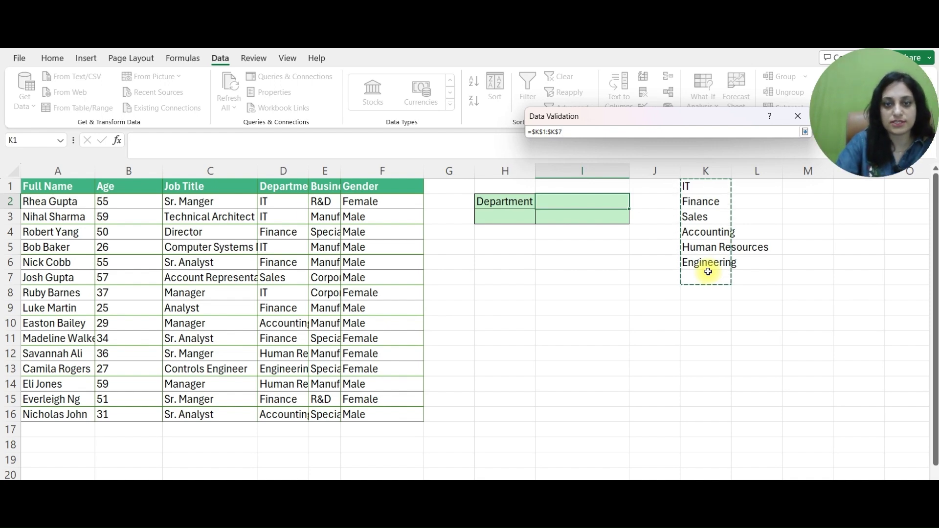
key("Return")
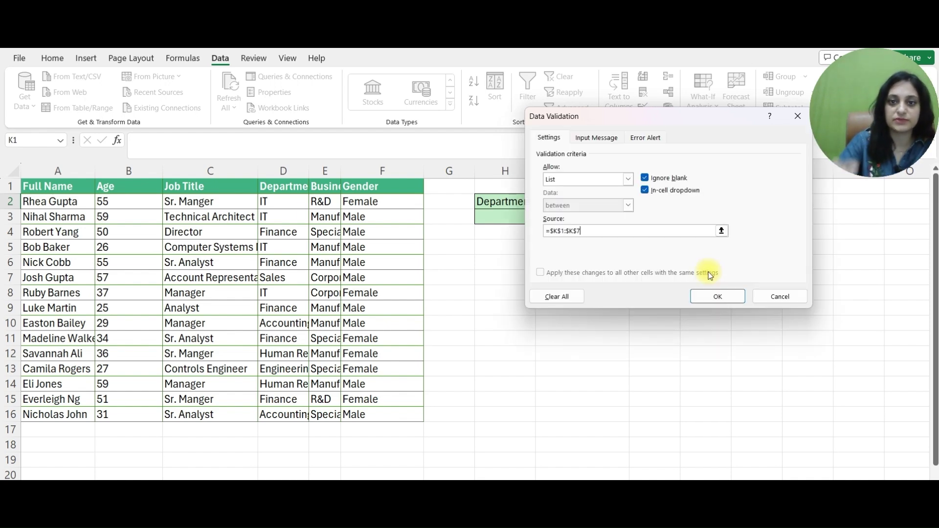
left_click(717, 297)
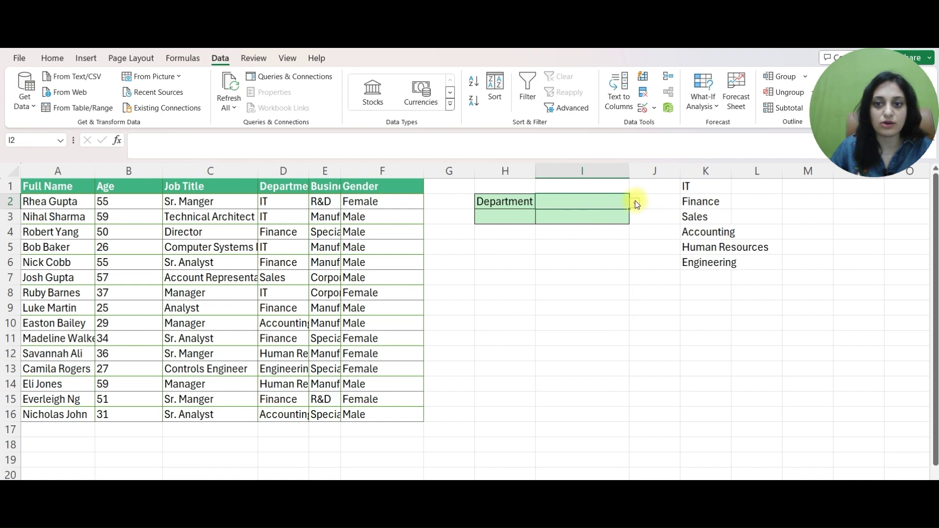
Pick Finance from I2's dropdown, then change it to Accounting.
left_click(634, 203)
left_click(562, 230)
left_click(566, 246)
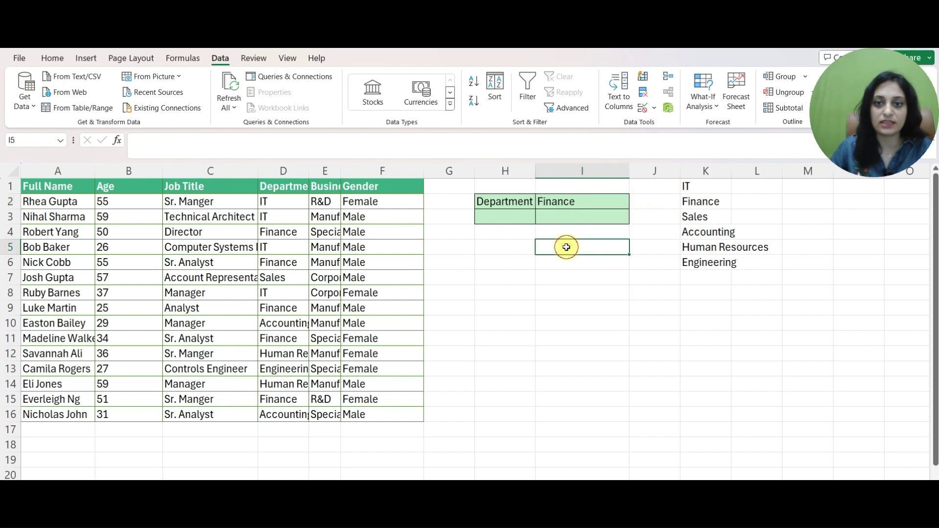
left_click(579, 201)
left_click(634, 203)
left_click(557, 250)
Select H8 for the filter formula and highlight the employee table rows.
left_click(505, 292)
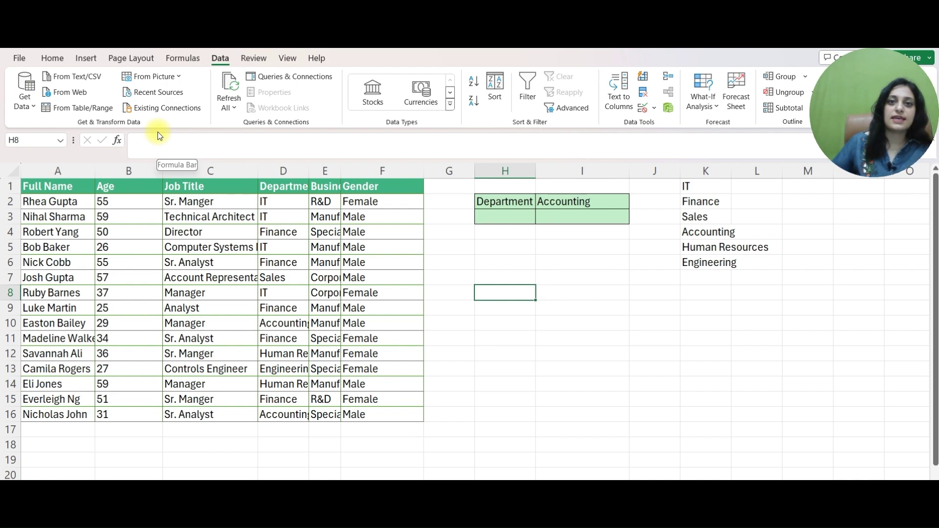
left_click(88, 187)
left_click_drag(148, 244, 360, 383)
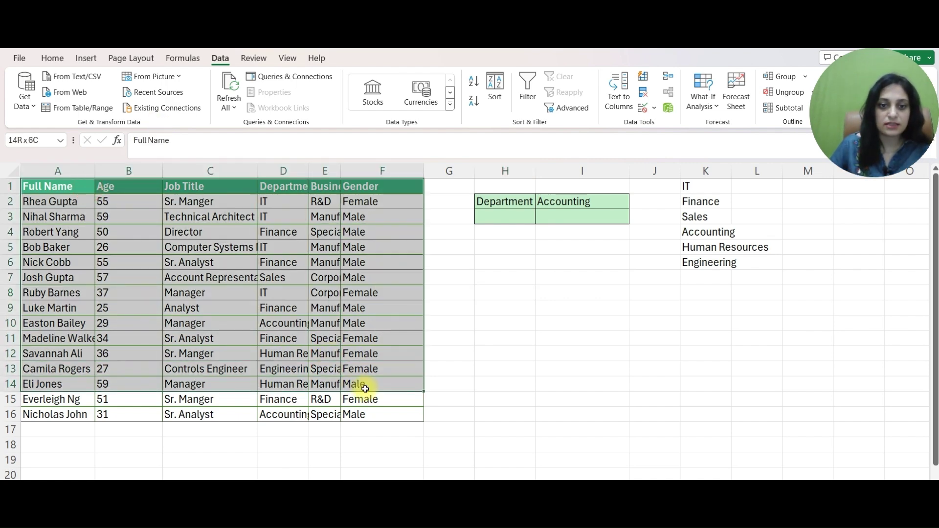
In H8 build =FILTER(A1:F16,D1:D16=I2), matching the Department column against I2.
left_click(502, 295)
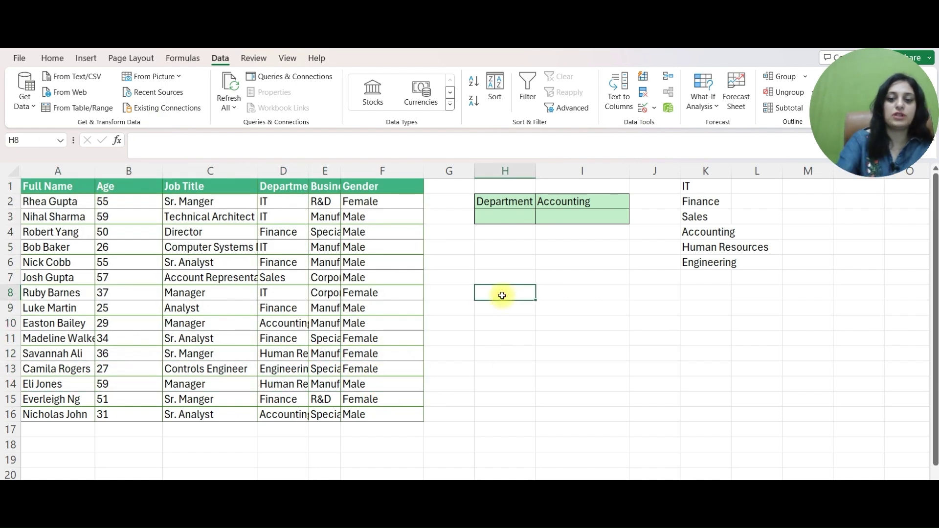
type("=")
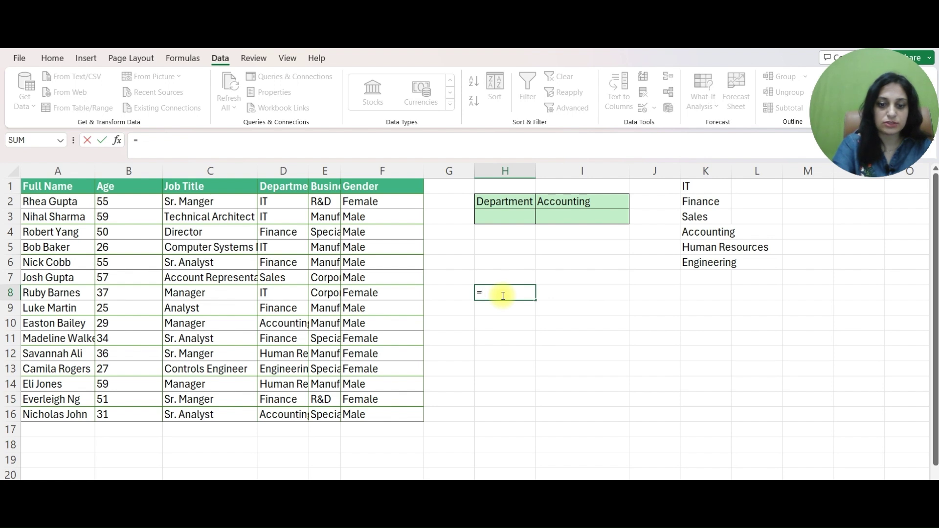
type("filter")
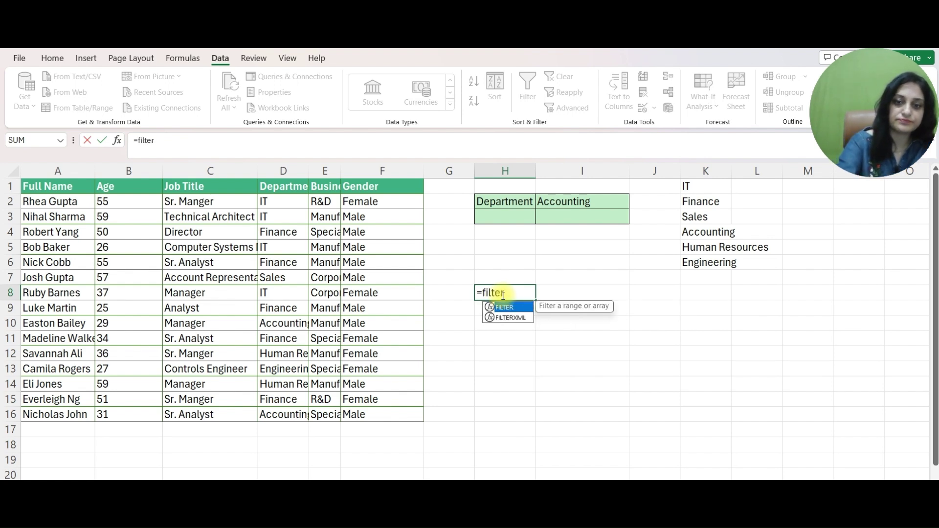
type("(")
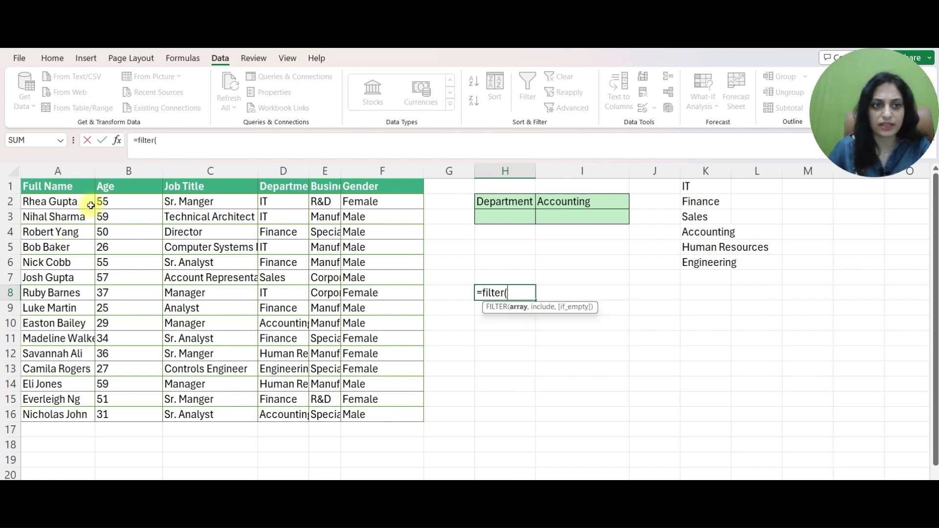
left_click_drag(63, 188, 405, 415)
type(",")
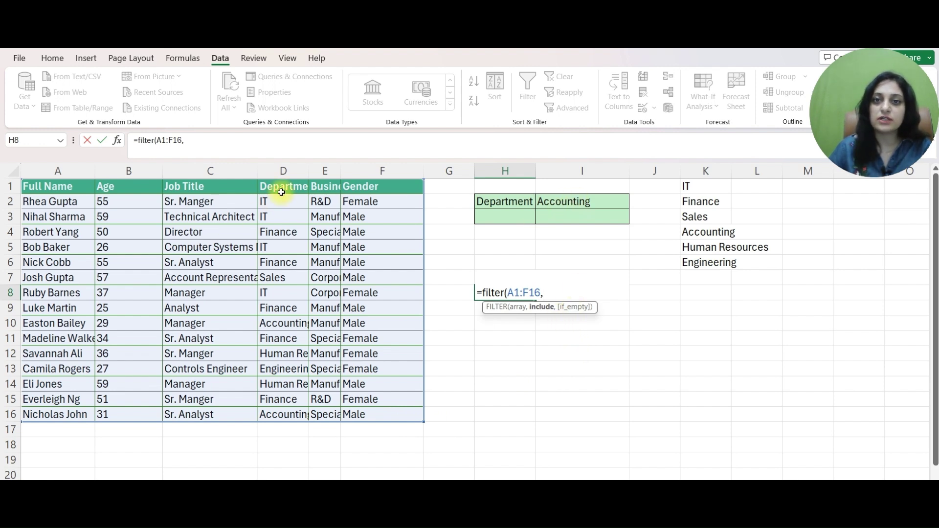
left_click_drag(282, 192, 293, 415)
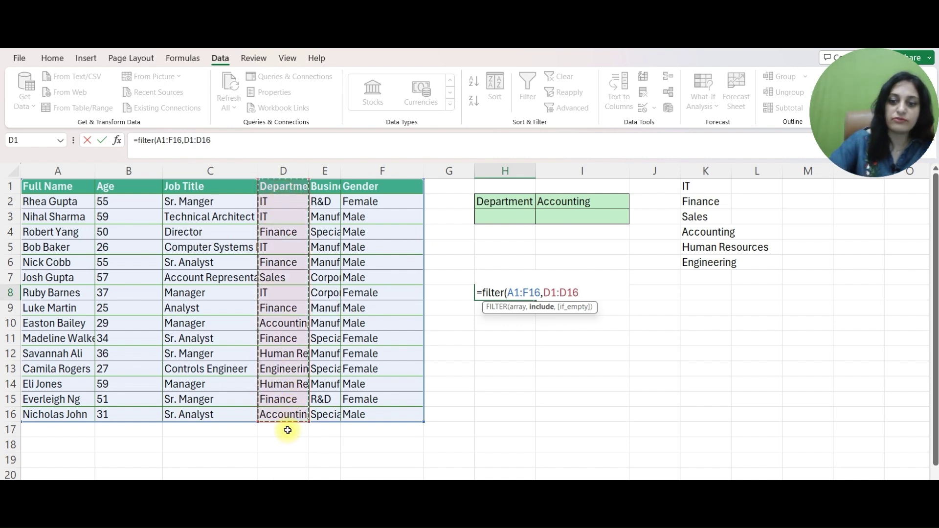
type("=")
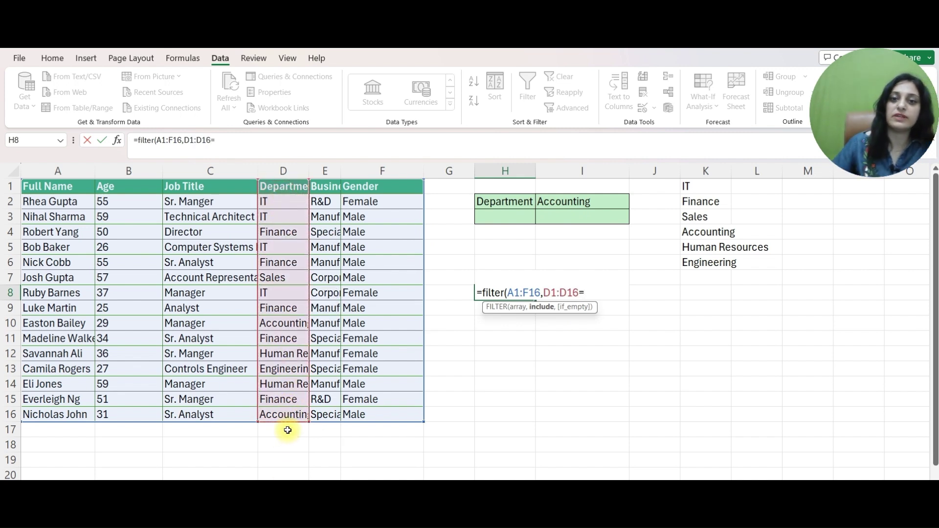
left_click(548, 199)
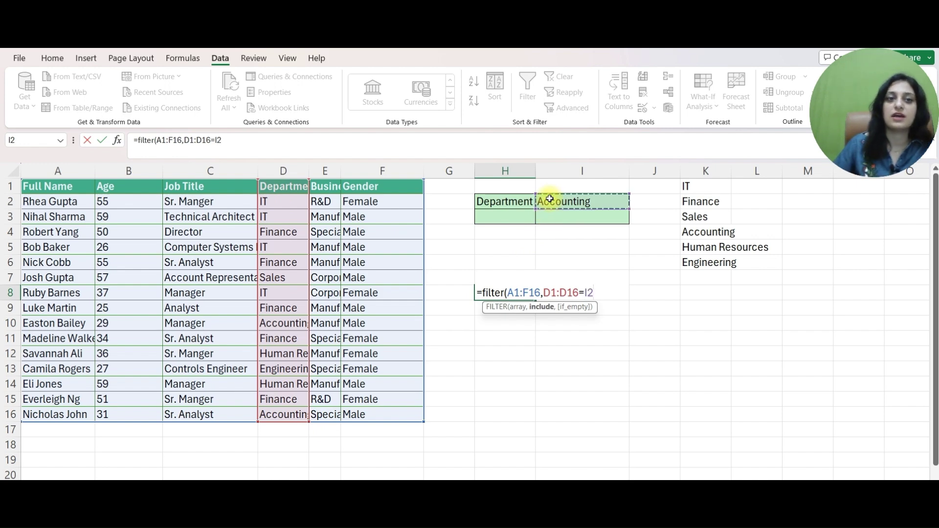
Close and commit the FILTER formula, then switch I2 to Finance and check the results.
type(")")
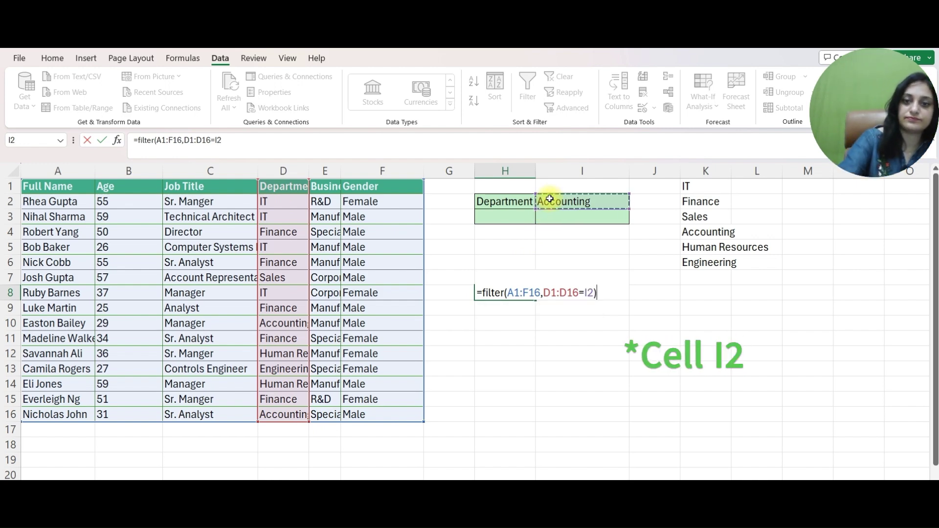
key("Return")
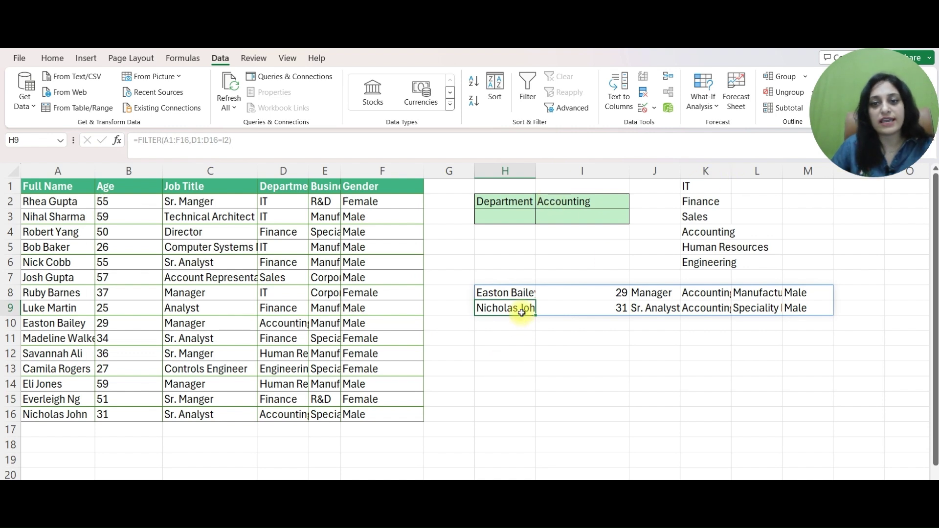
left_click(583, 198)
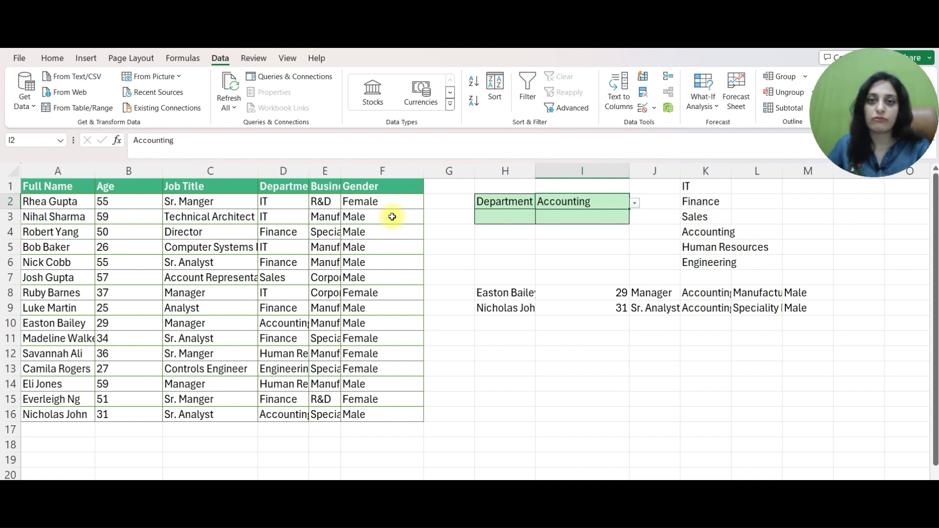
left_click(635, 204)
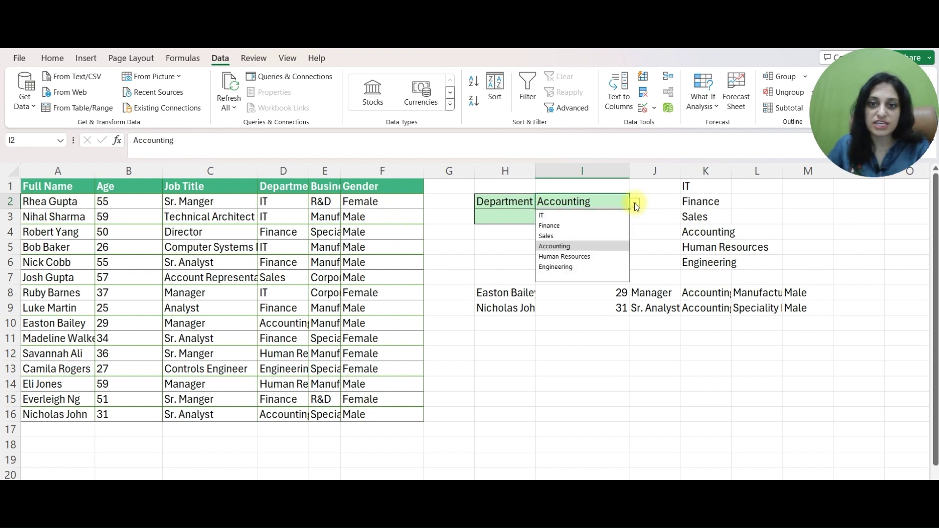
left_click(612, 225)
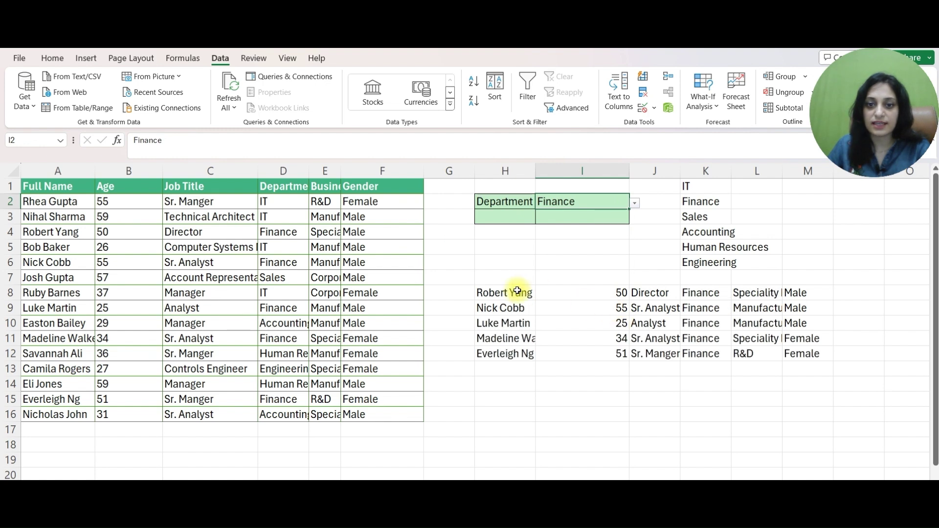
left_click_drag(517, 291, 831, 350)
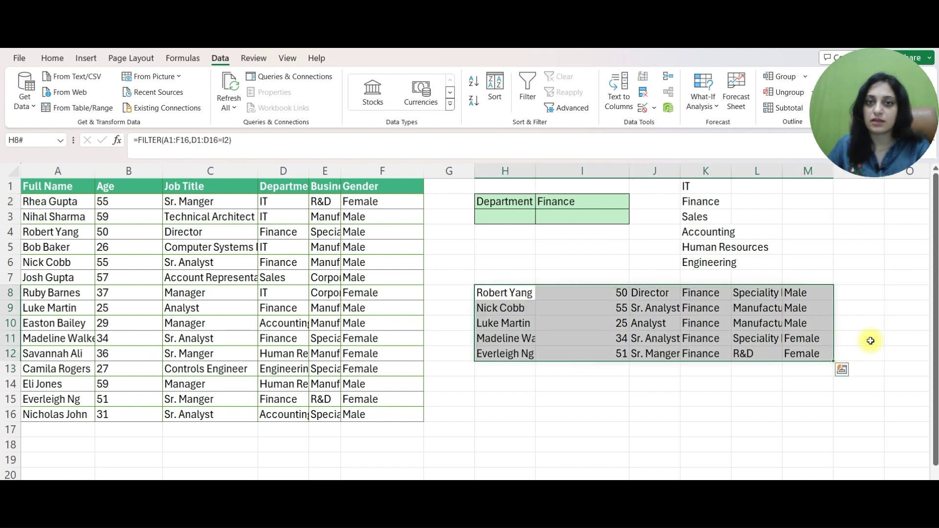
left_click(871, 341)
Switch the department in I2 to Engineering and check the spilled rows.
left_click(598, 204)
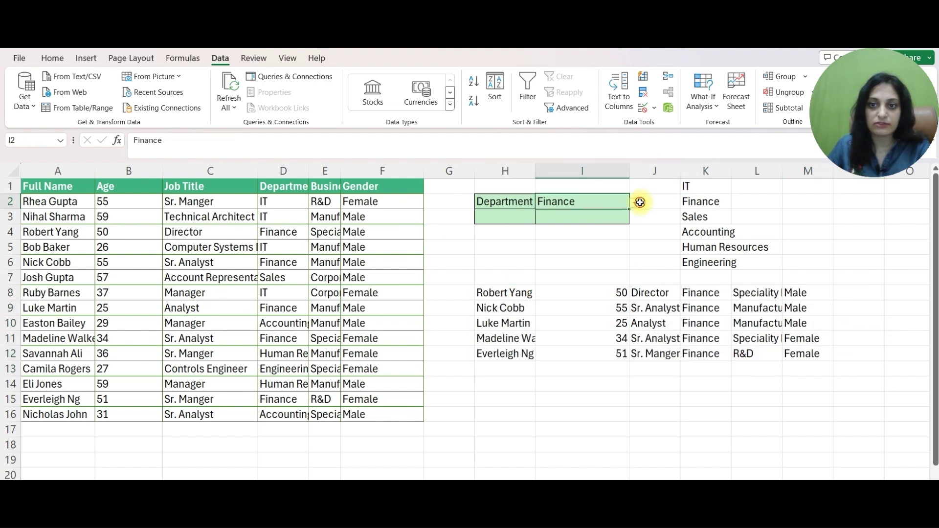
left_click(634, 202)
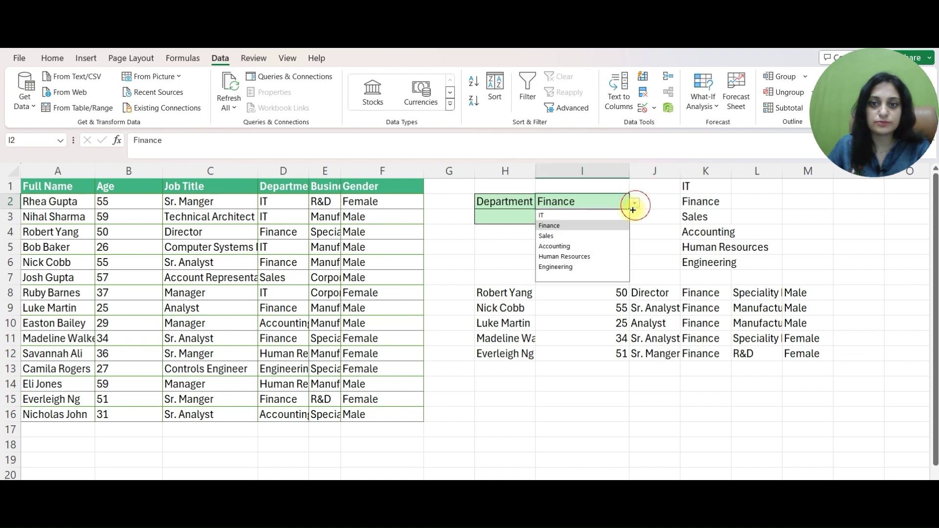
left_click(590, 266)
left_click_drag(502, 293, 802, 295)
left_click(601, 329)
Choose the blank entry in I2's dropdown to clear the department.
left_click(577, 262)
left_click(573, 205)
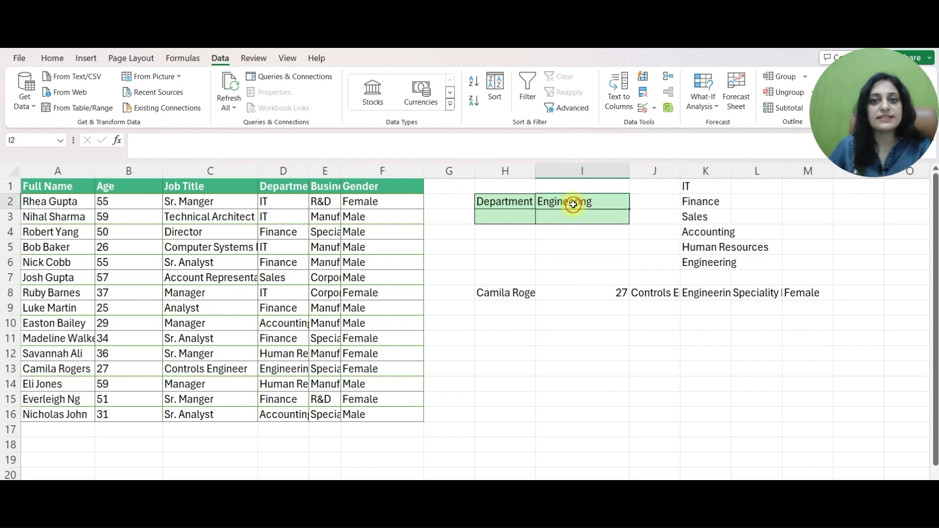
left_click(635, 205)
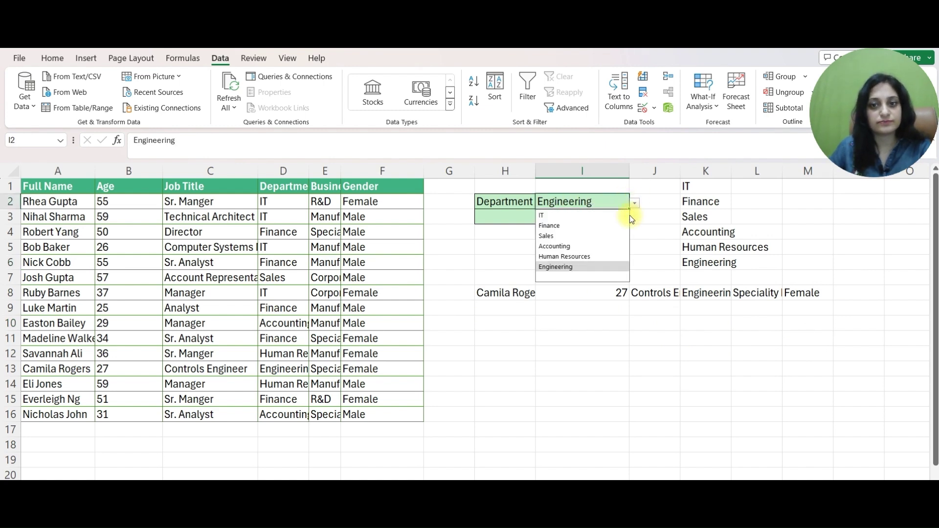
left_click(574, 277)
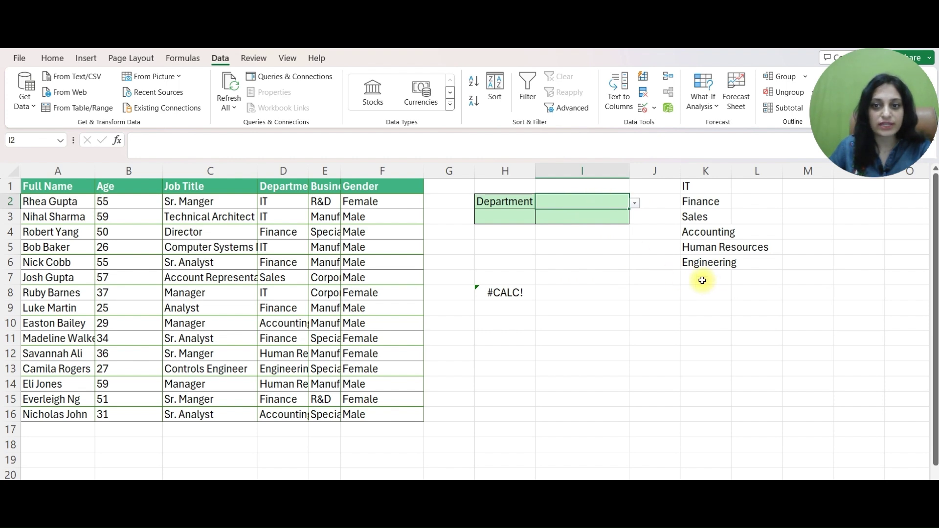
Edit H8 to =FILTER(A1:F16,D1:D16=I2,"No result") and recheck it.
left_click(505, 295)
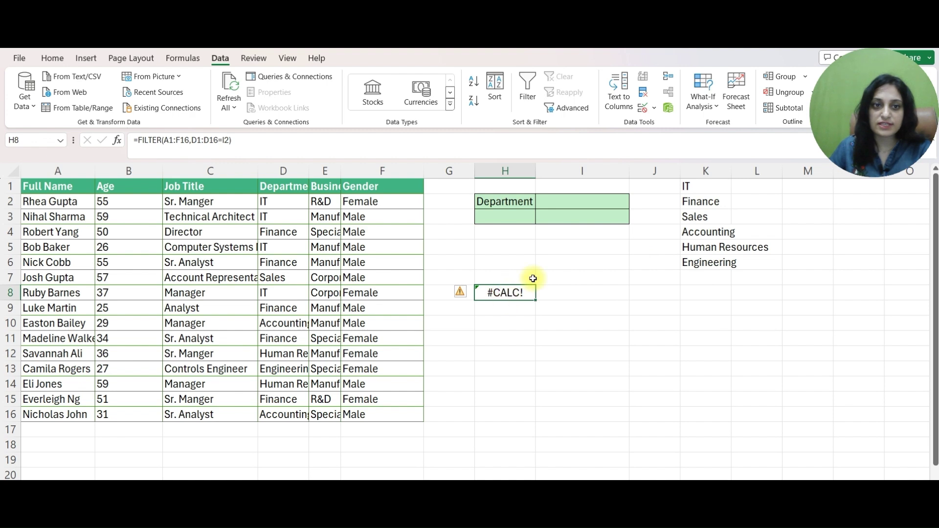
left_click(232, 140)
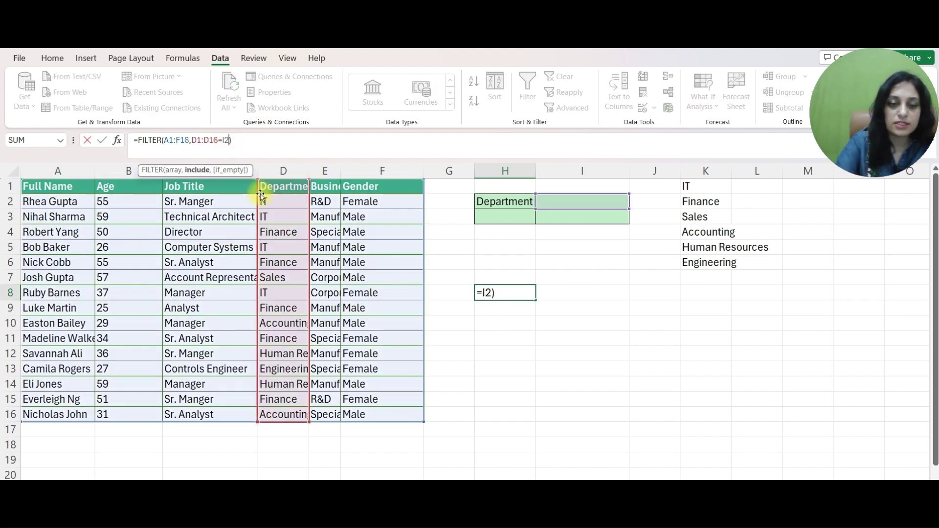
type(",")
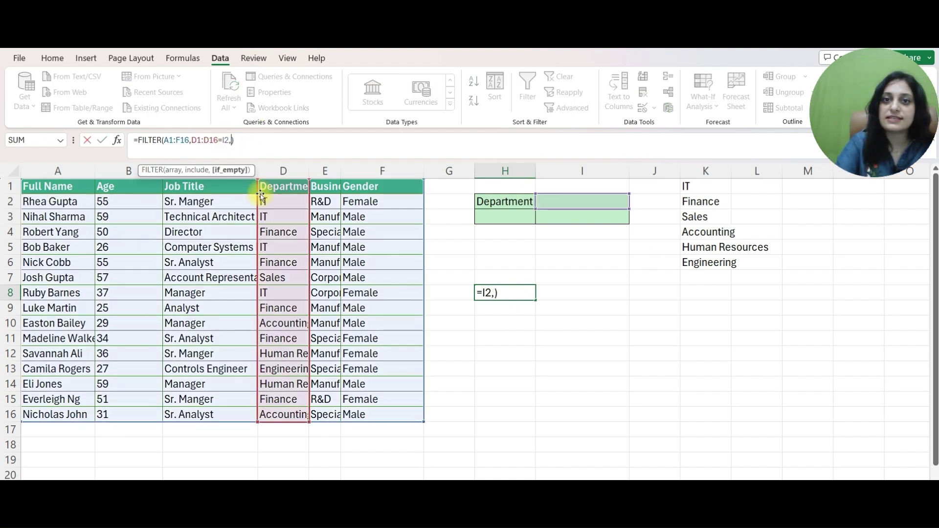
type("\"")
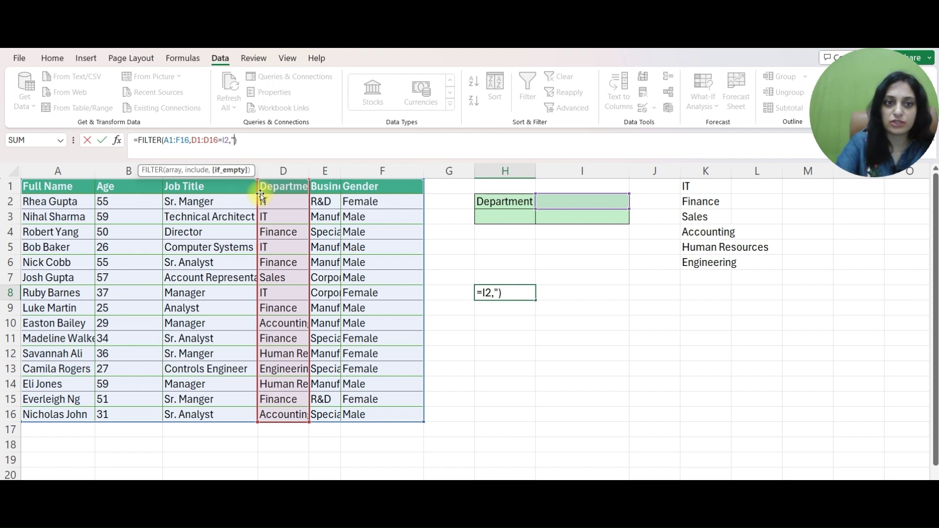
type("No result\"")
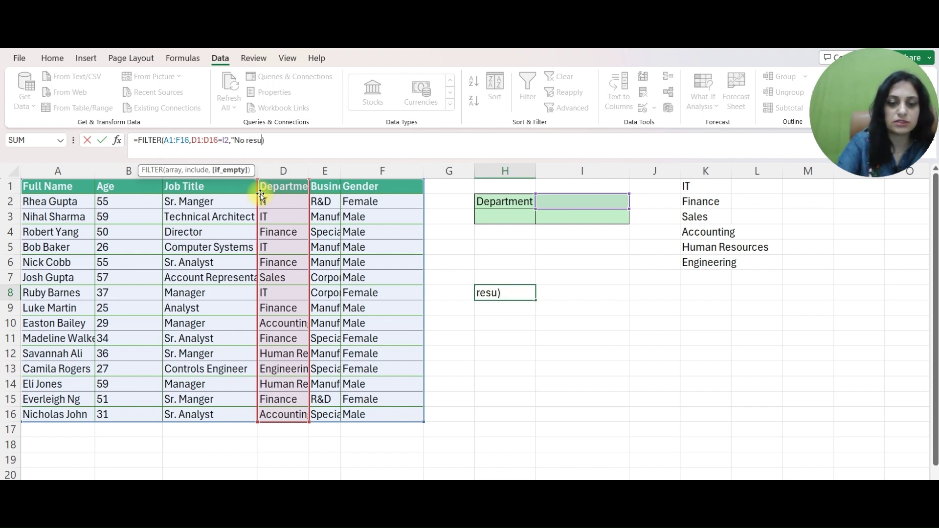
type("\"")
key("Return")
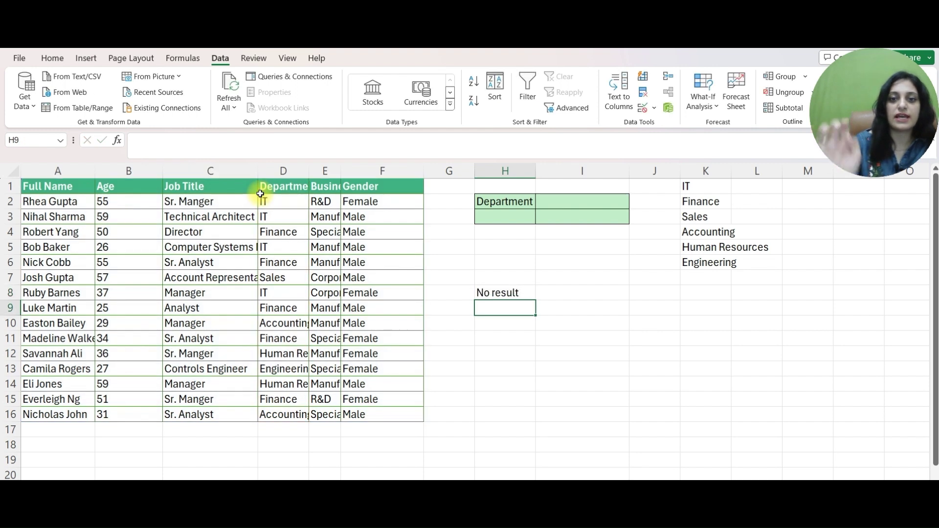
left_click(541, 203)
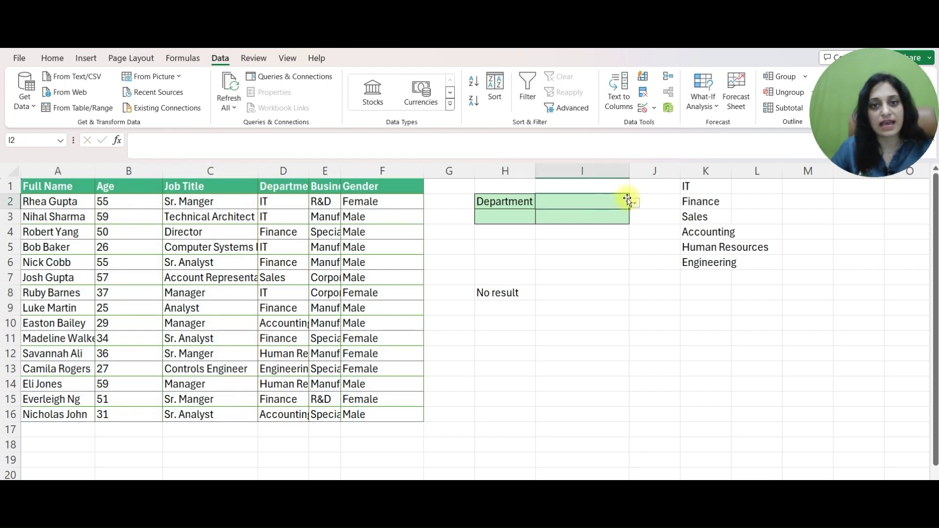
left_click(495, 293)
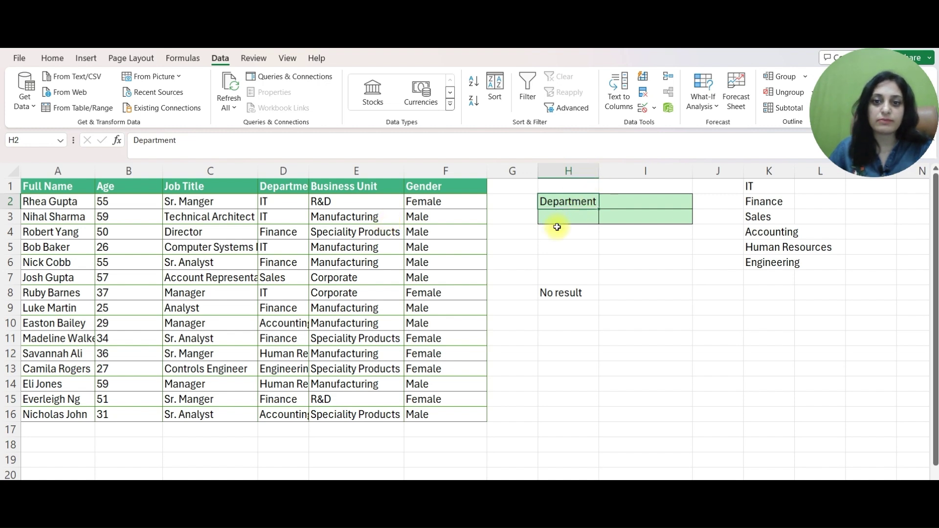
Add a Gender label in H3 with Female as the criterion in I3.
left_click(555, 214)
type("Gender")
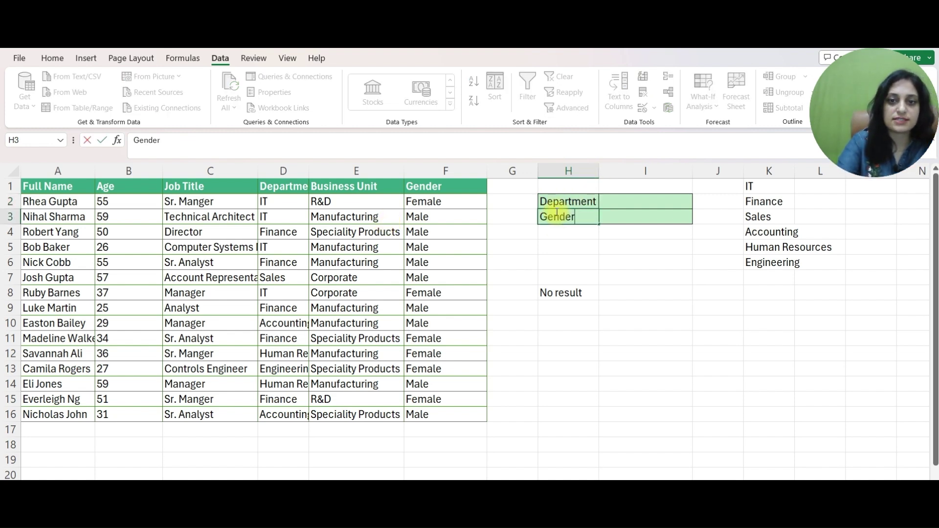
key("Tab")
type("Female")
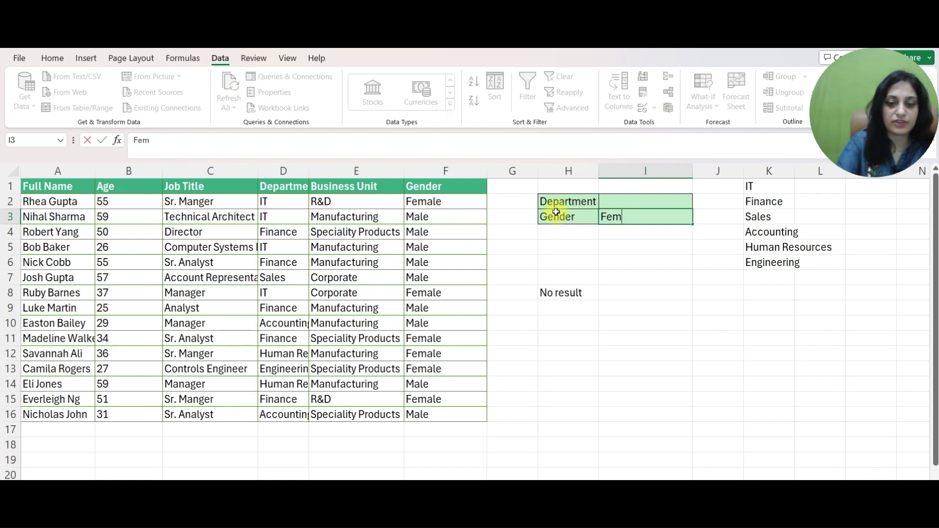
Start a new FILTER in H8 over A1:F16 with the condition (D1:D16=I2).
left_click(564, 292)
type("=f")
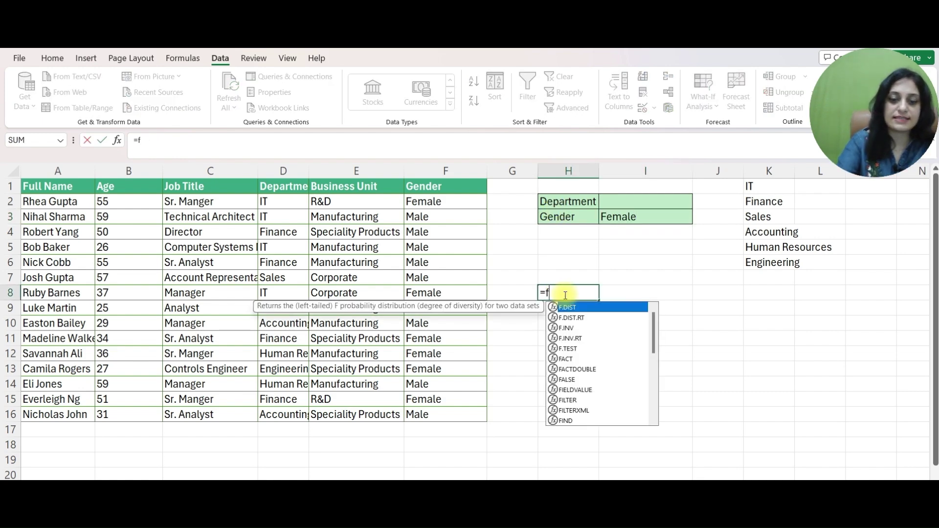
type("ilter(")
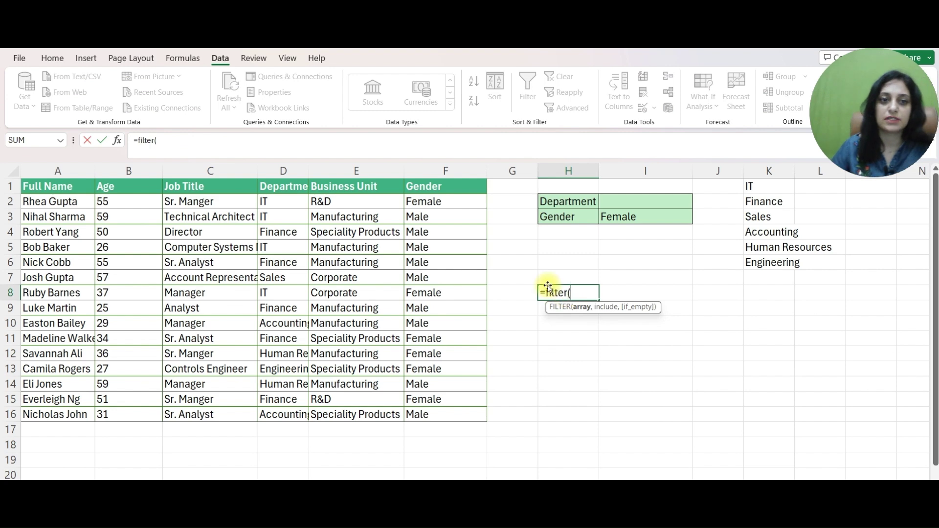
left_click_drag(88, 185, 110, 186)
left_click_drag(363, 296, 456, 411)
type(",(")
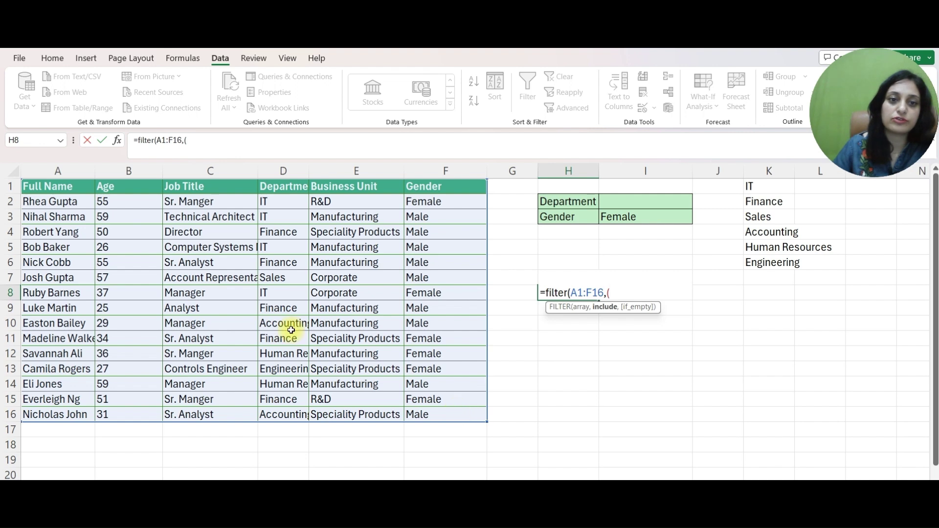
left_click_drag(285, 187, 294, 413)
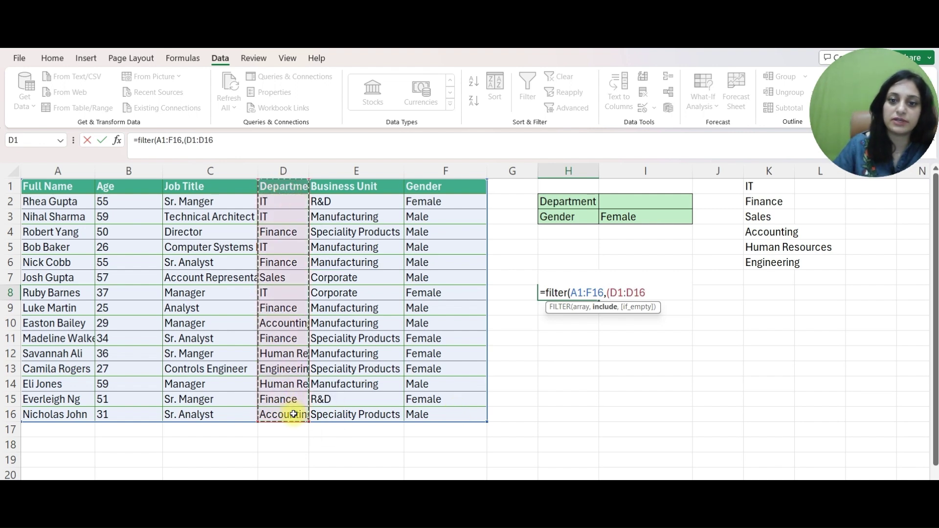
type("=")
left_click(634, 200)
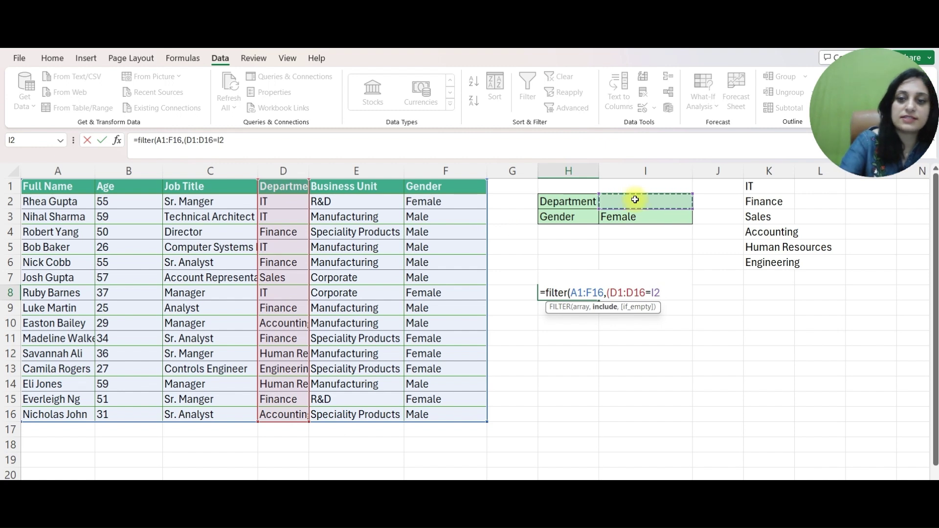
type(")*")
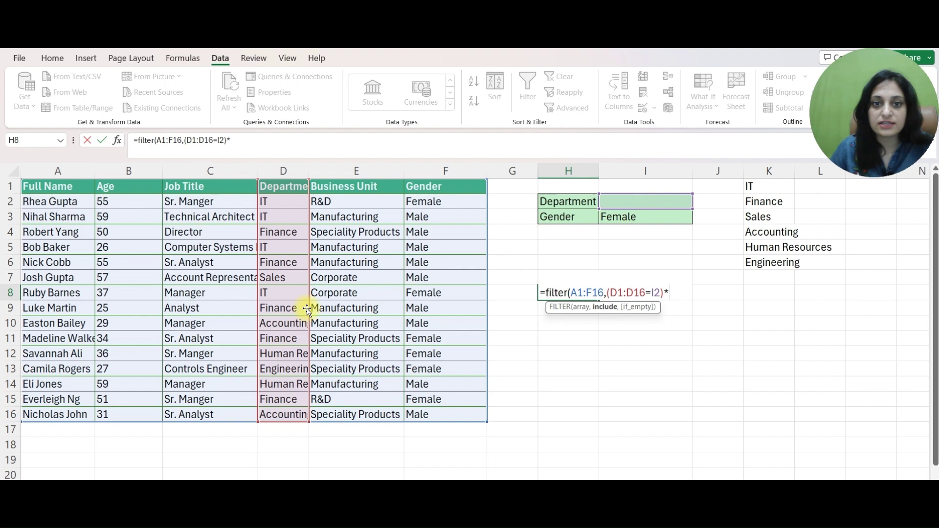
Multiply by (F1:F16=I3) and add "No Results" as the if_empty fallback.
left_click_drag(435, 186, 443, 415)
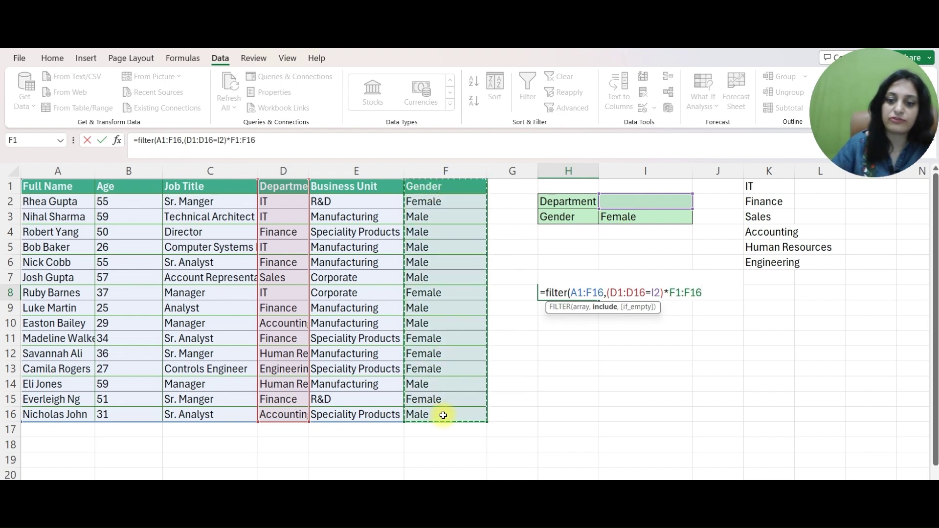
type("=")
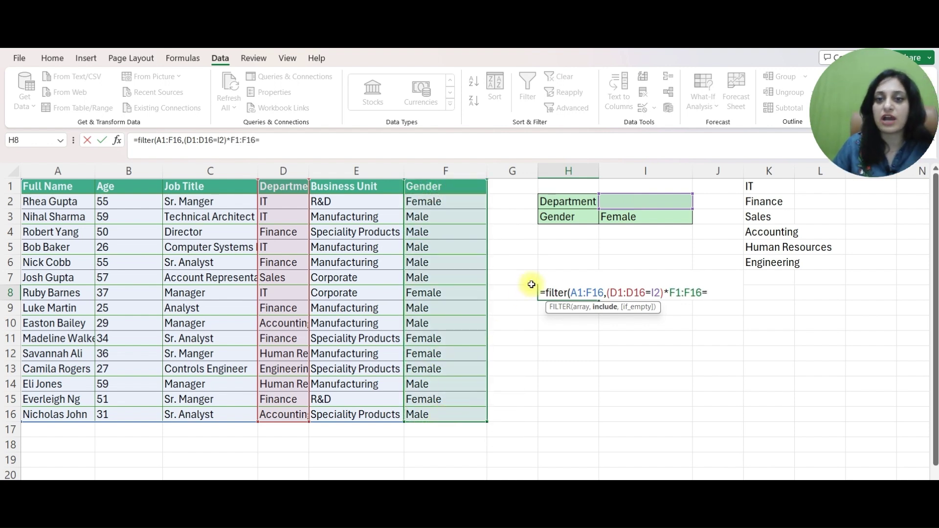
left_click(620, 215)
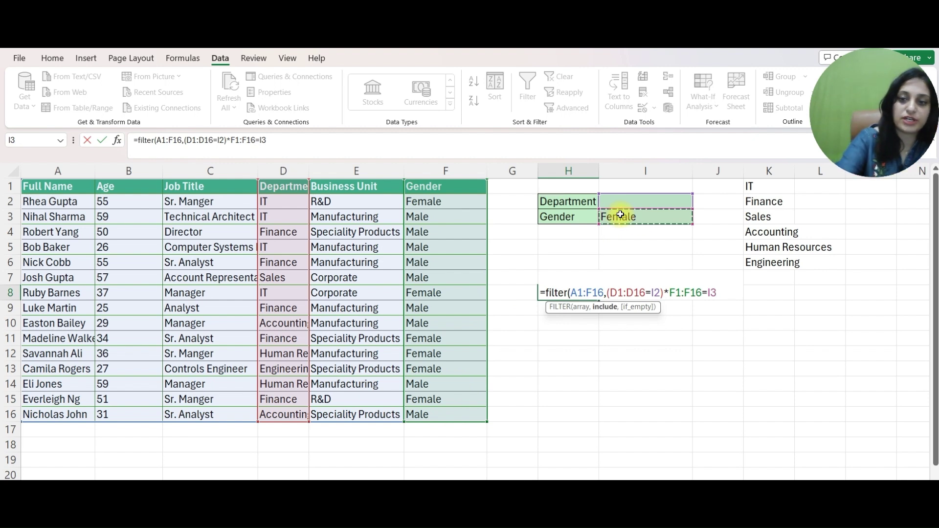
type(")")
left_click(671, 291)
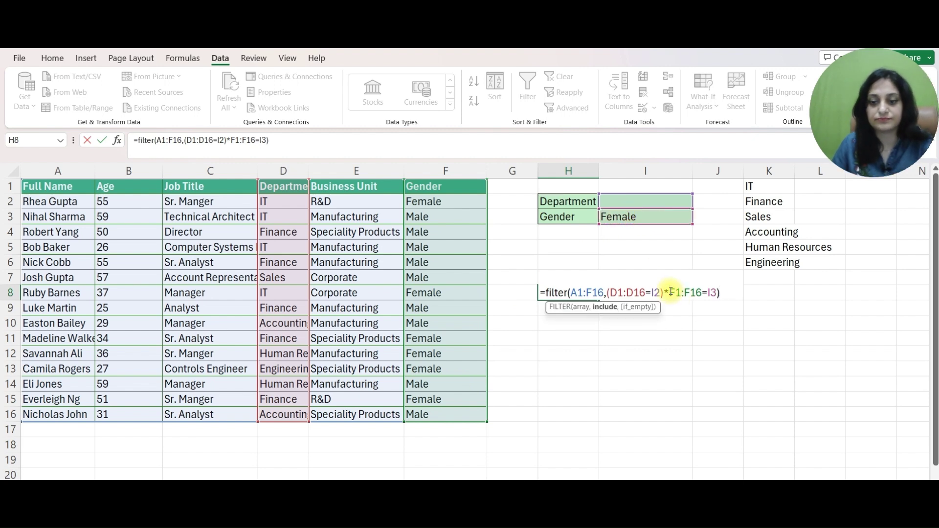
type("(")
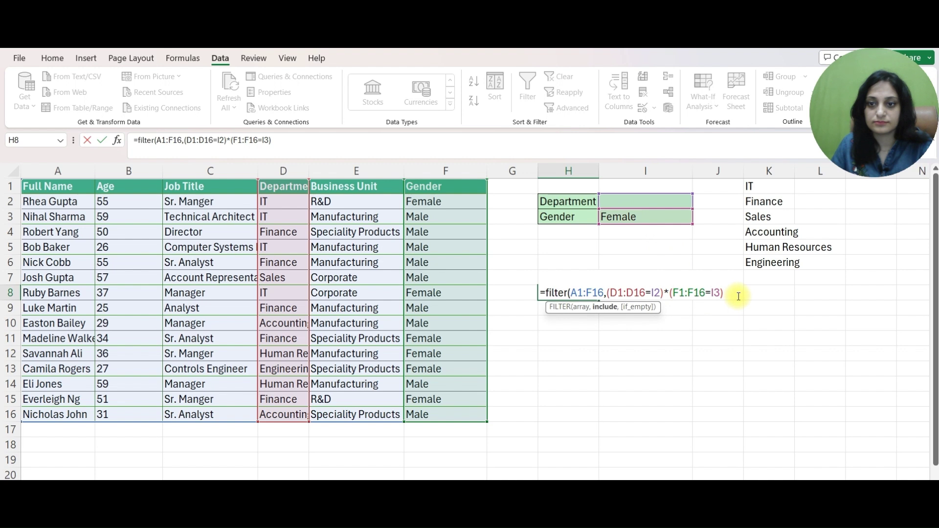
left_click(726, 292)
type(",")
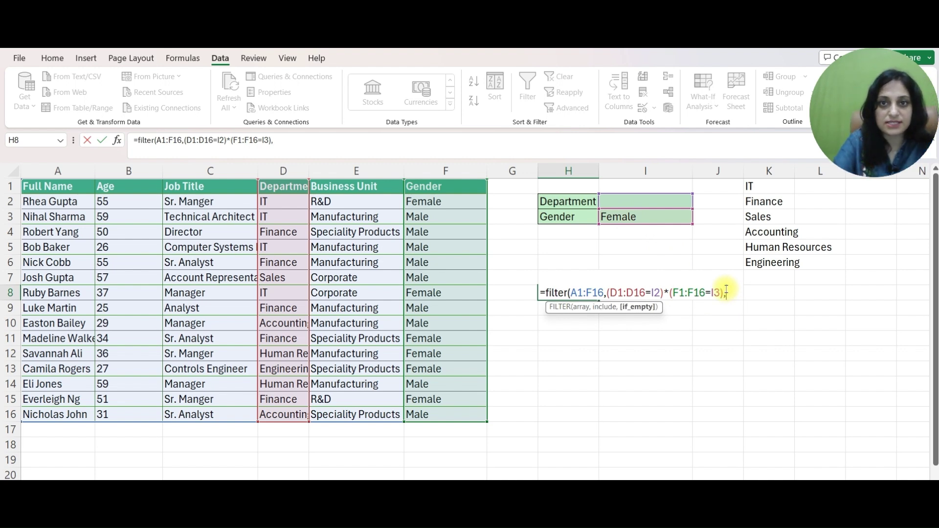
type("\"No")
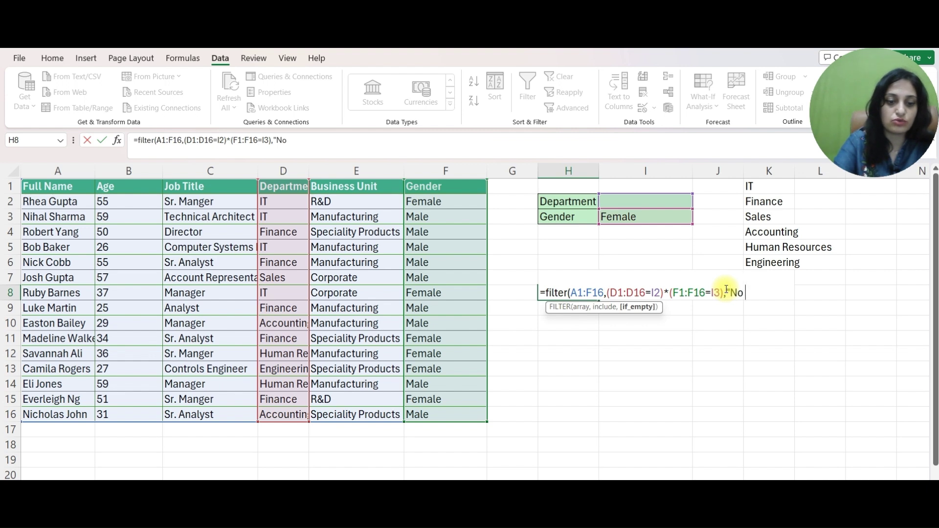
type(" Resu")
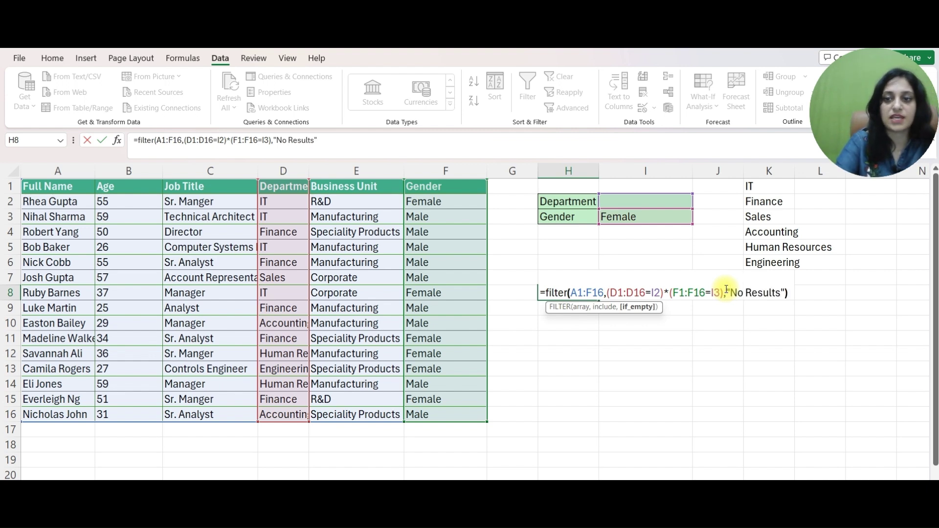
type("lts\")")
Commit the FILTER formula and choose IT as the department in I2.
key("Return")
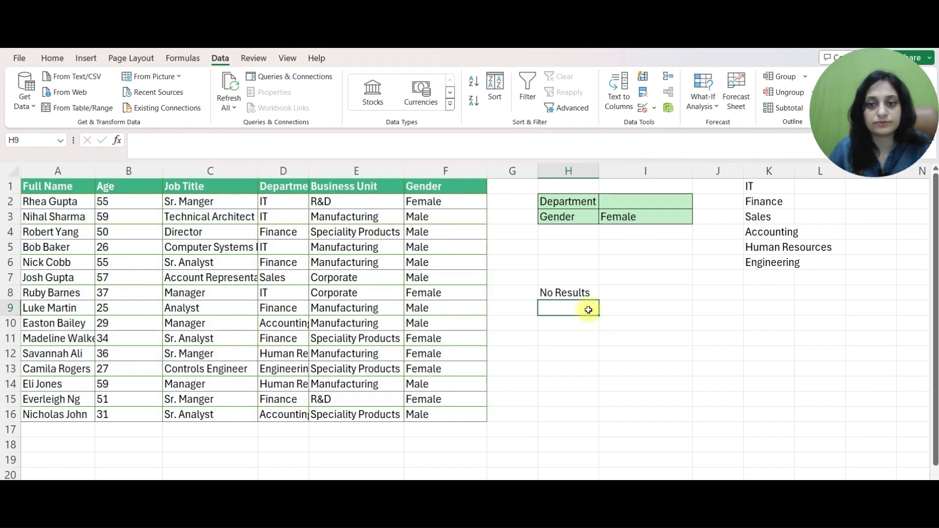
left_click(620, 201)
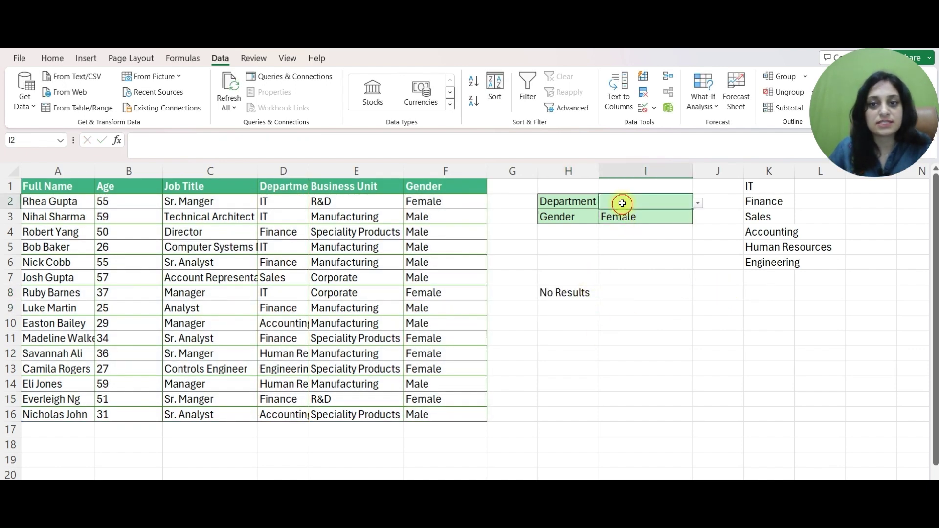
left_click(698, 202)
left_click(681, 211)
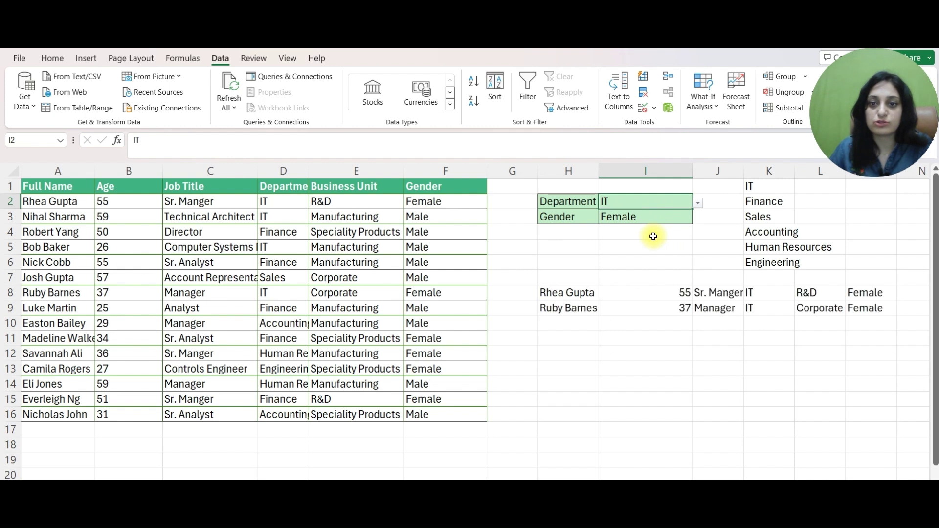
left_click(622, 216)
left_click_drag(561, 295, 855, 306)
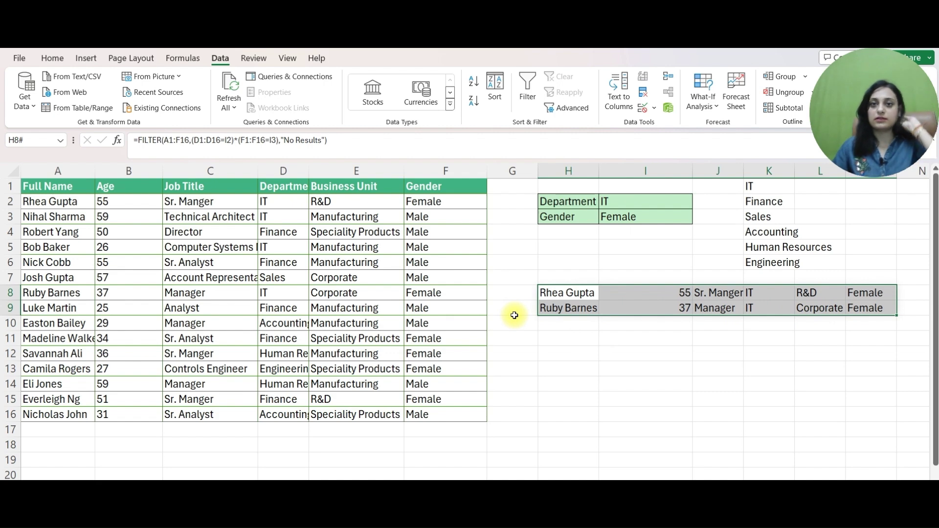
Set the Gender criterion in I3 to Male and check the filtered rows.
left_click(623, 217)
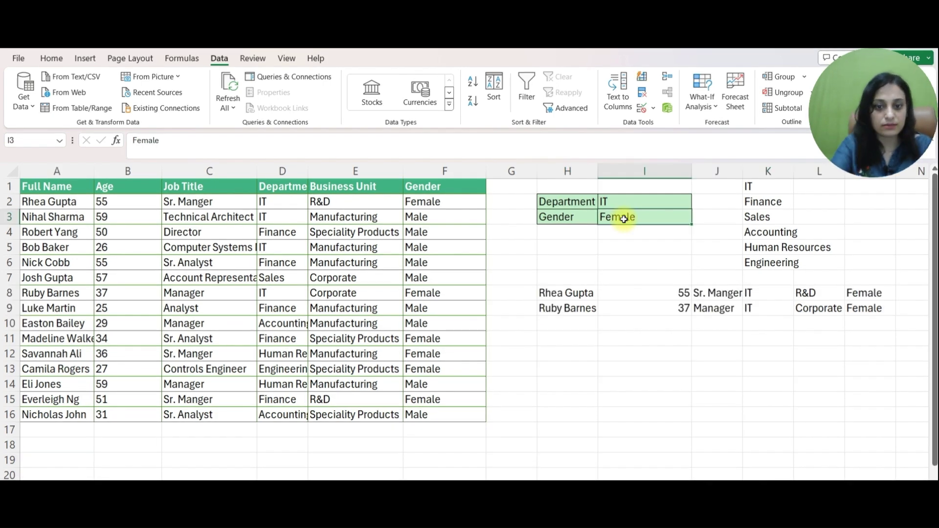
type("Ma")
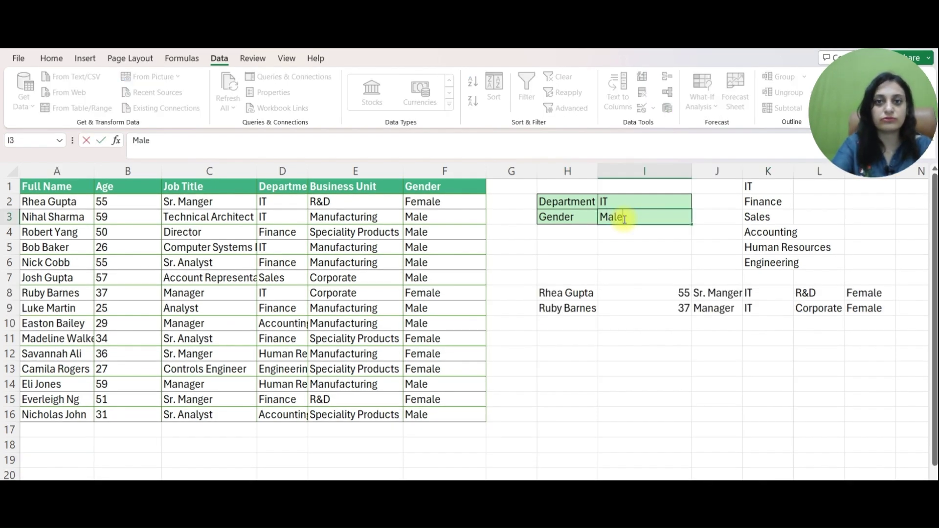
type("le")
key("Return")
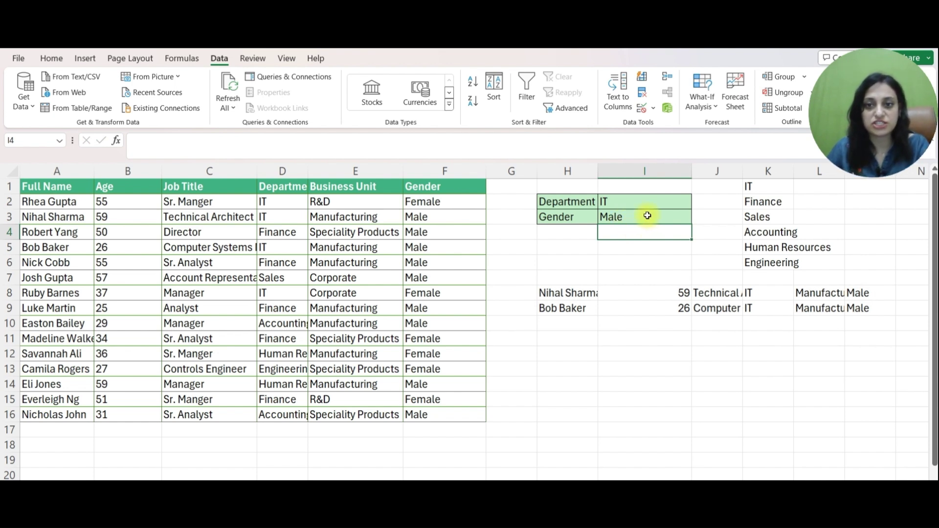
left_click_drag(567, 291, 880, 308)
left_click(579, 342)
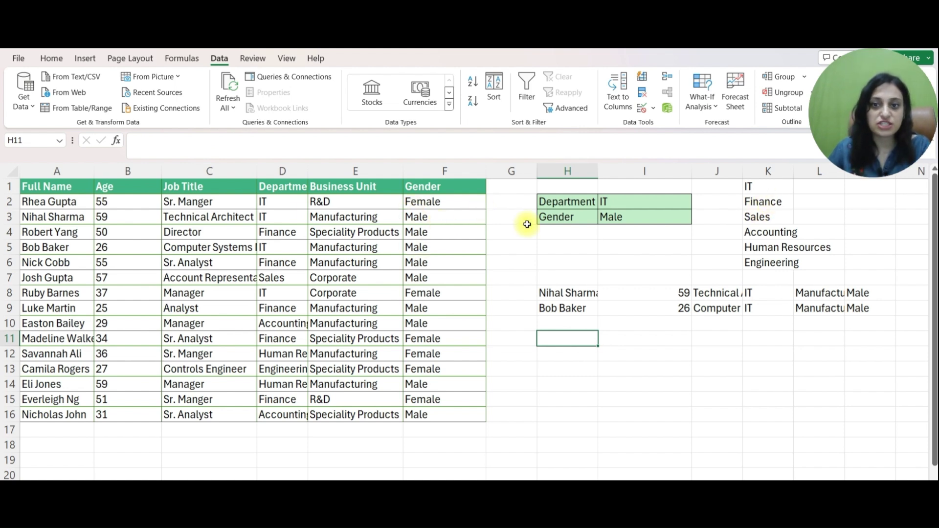
Change F2's gender to Male so the results grow to three employees.
left_click(431, 202)
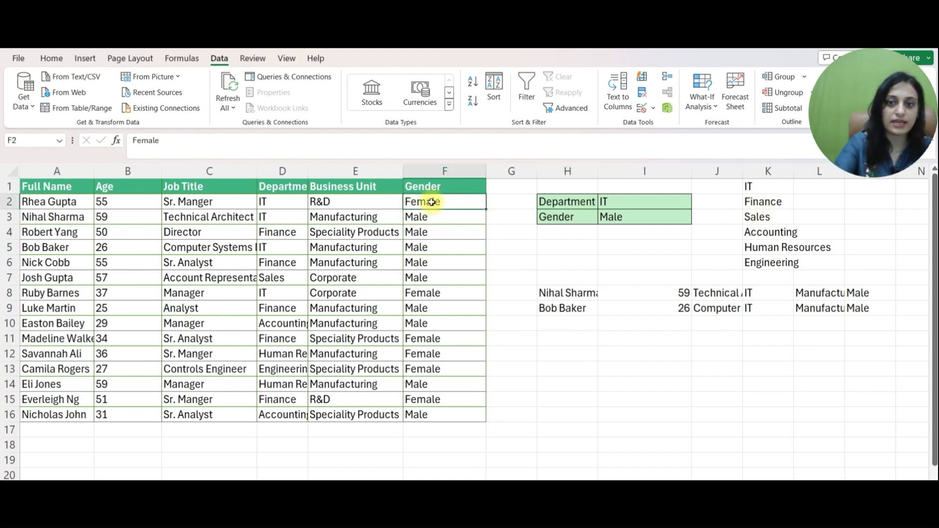
type("Male")
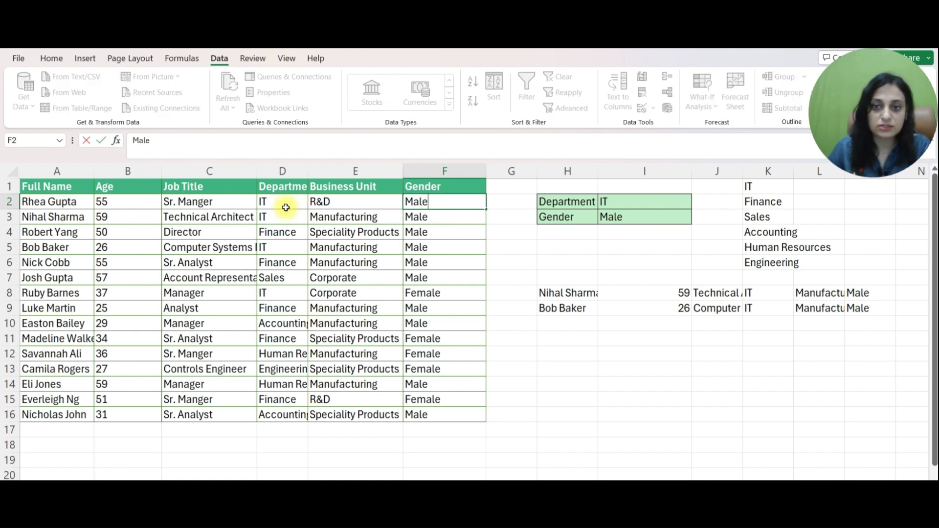
key("Return")
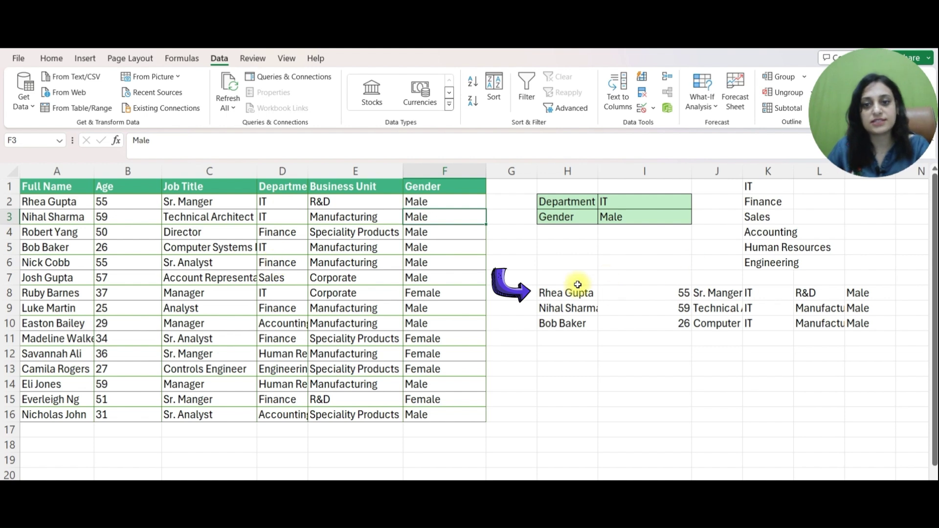
left_click_drag(574, 289, 874, 325)
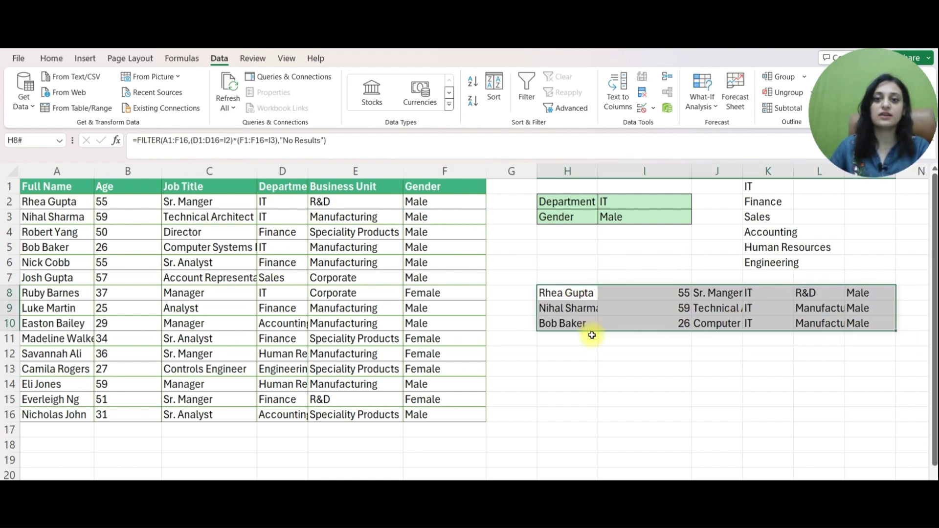
left_click(550, 289)
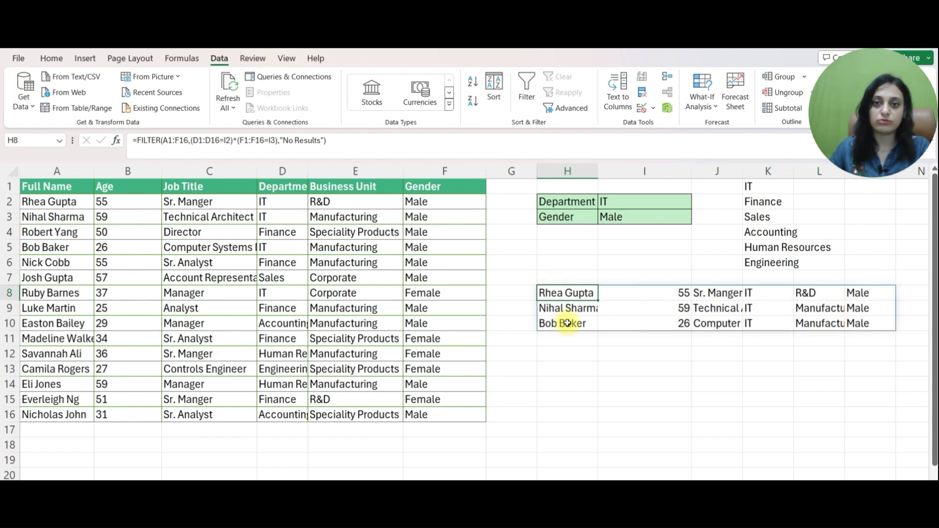
left_click(644, 212)
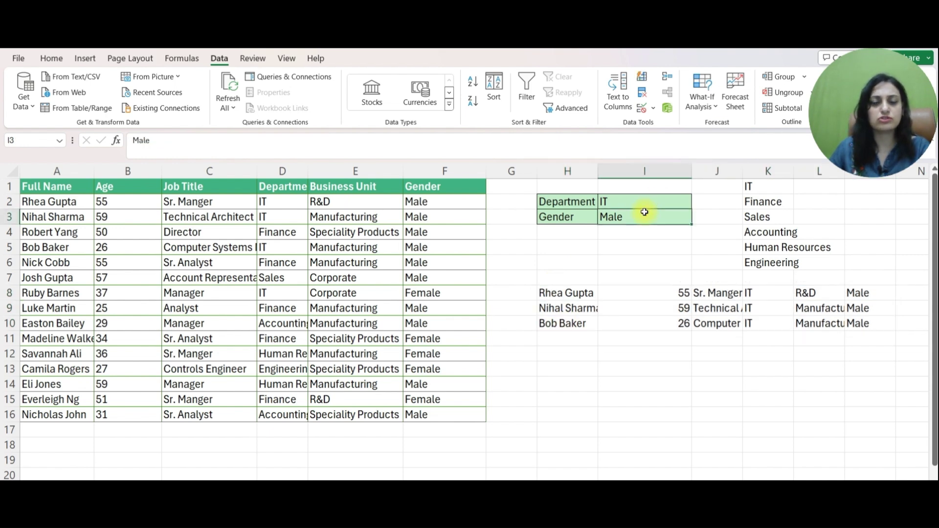
Add the age condition (B1:B16>40) to H8's FILTER, keeping the "No Results" fallback.
left_click(559, 291)
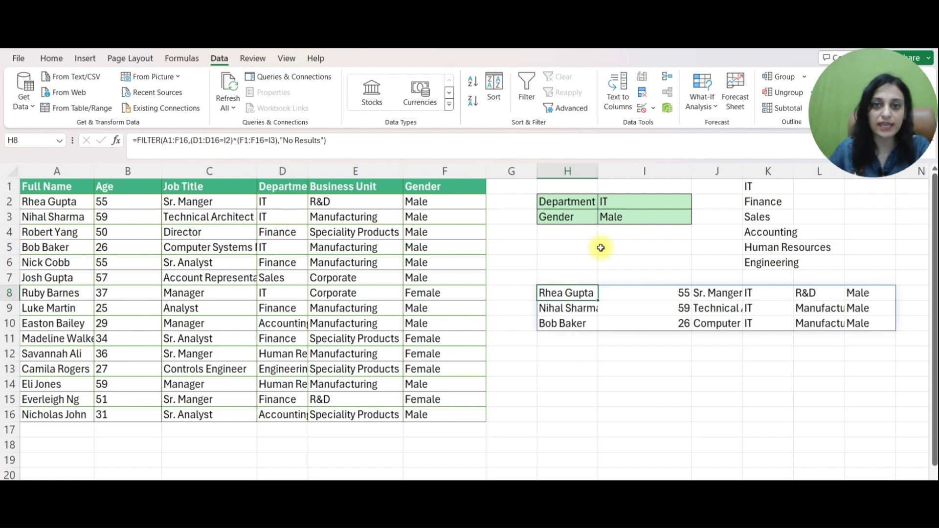
left_click(280, 140)
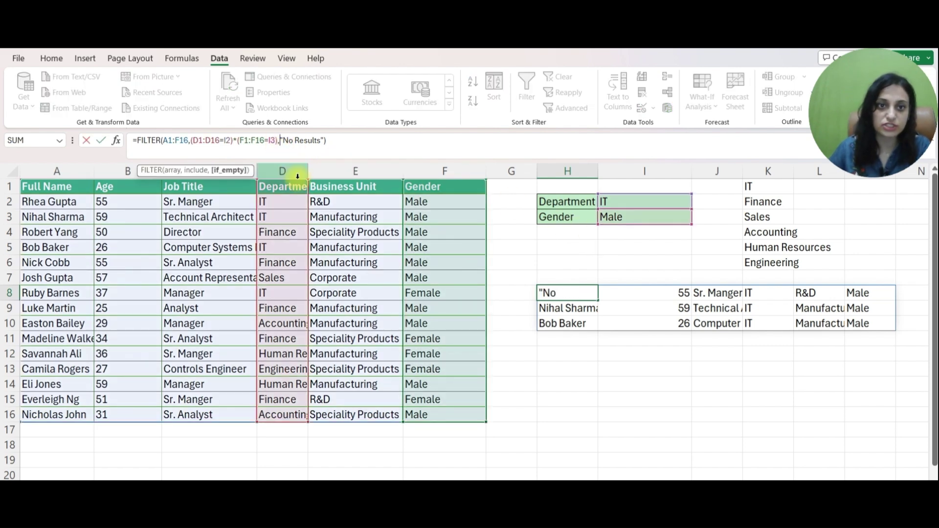
key("BackSpace")
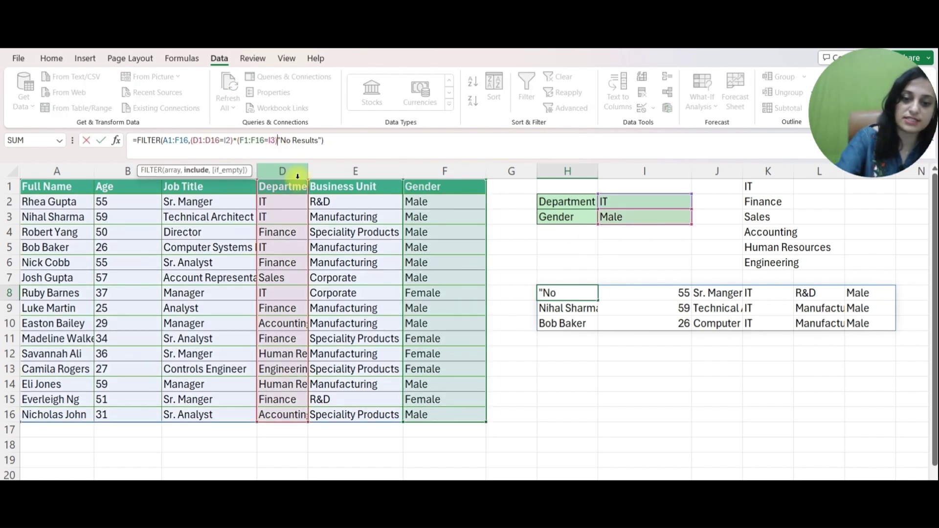
type("*(")
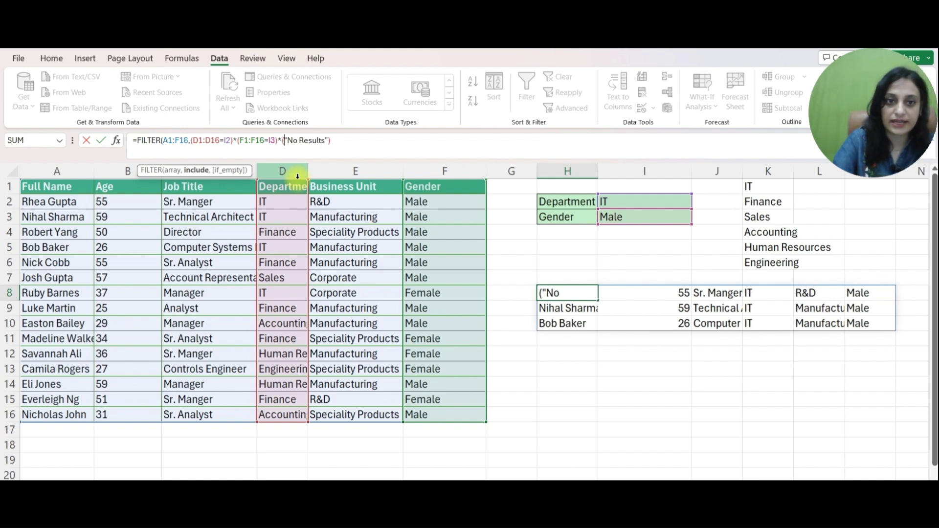
left_click(113, 187)
left_click_drag(114, 186, 128, 413)
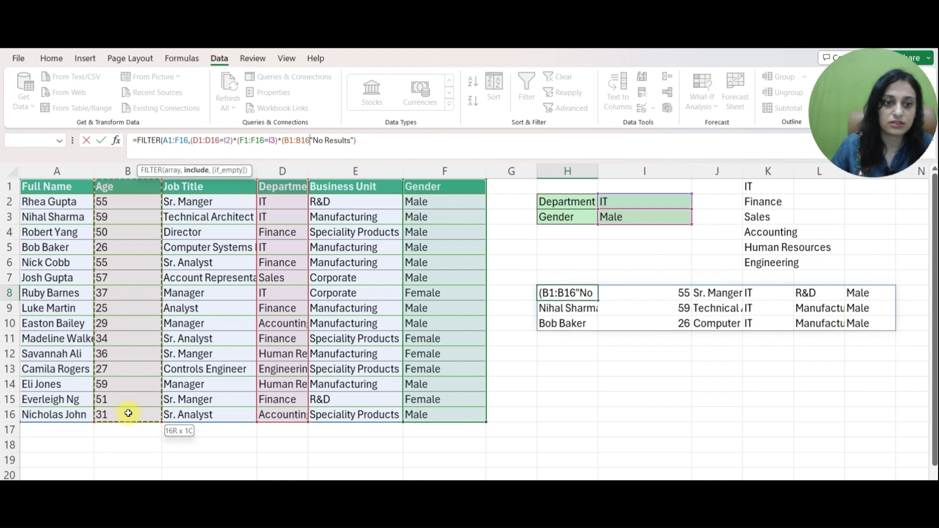
type(">")
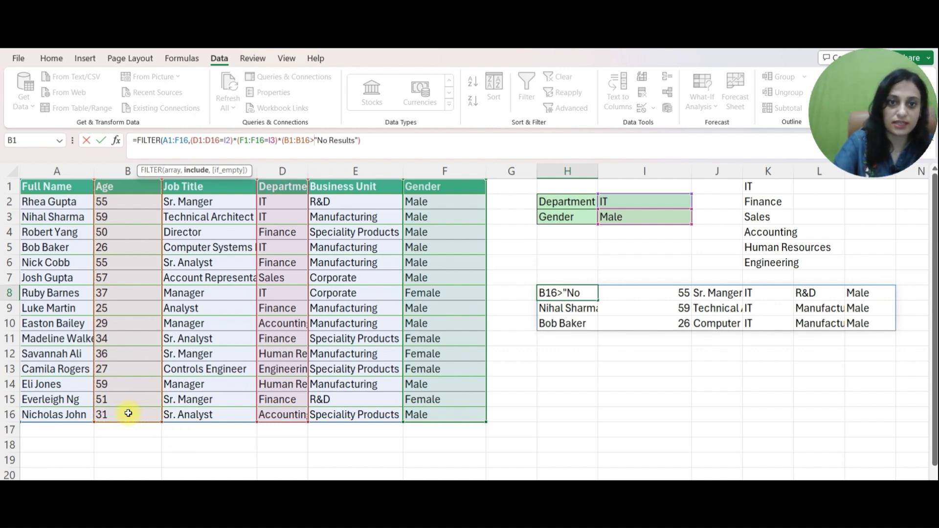
type("40)")
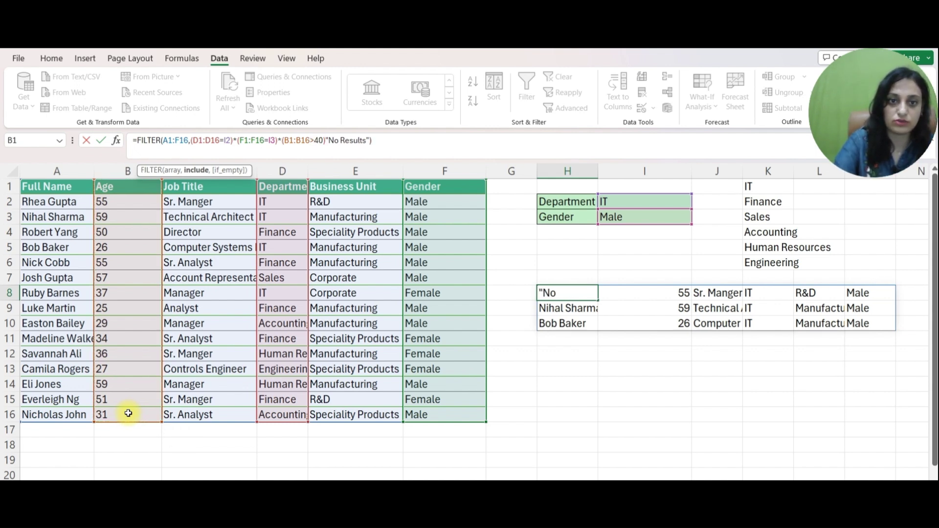
type(",")
key("Return")
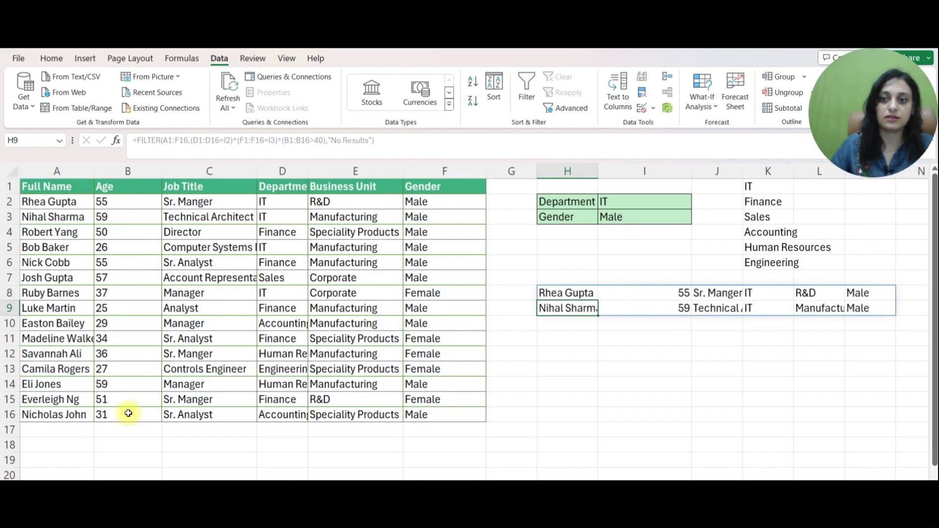
Choose Sales as the Department criterion in I2.
left_click_drag(580, 293, 856, 309)
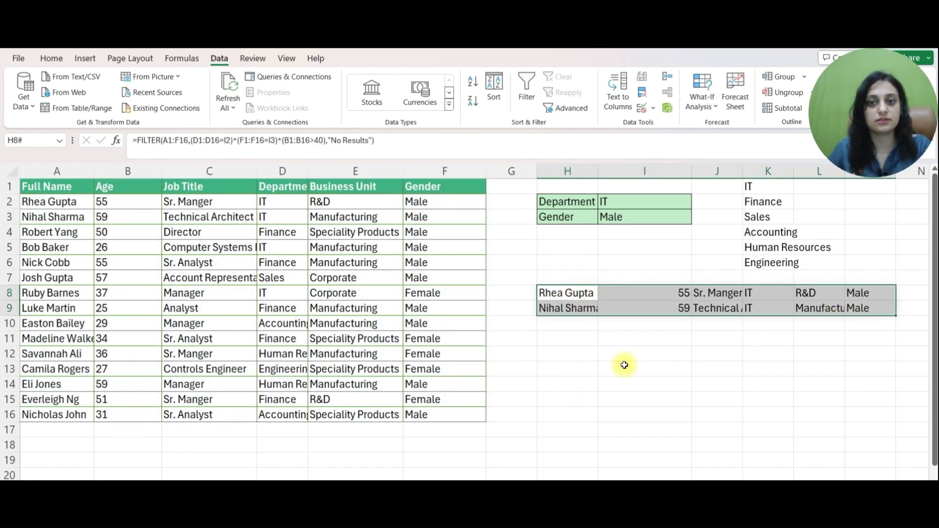
left_click(643, 202)
left_click(695, 204)
left_click(677, 237)
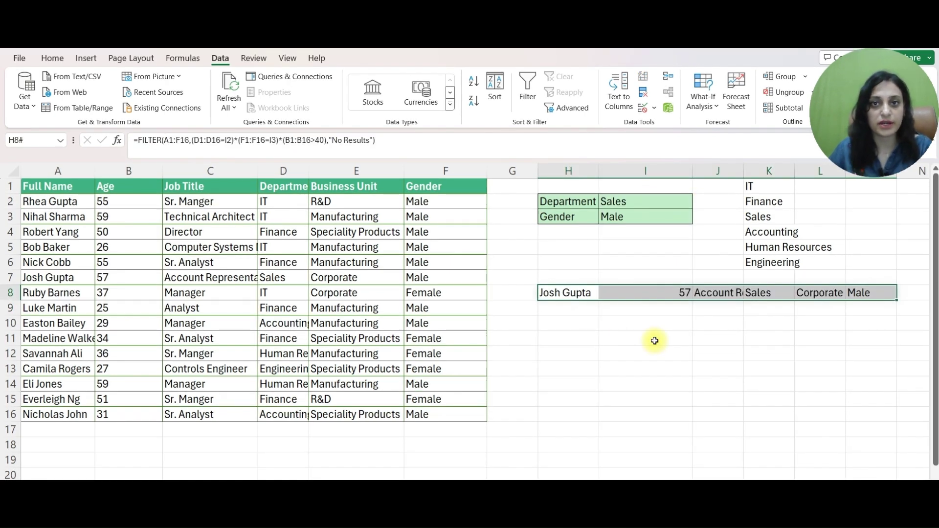
Rewrite H8 as =FILTER(A1:F16,D1:D16=I2), filtering on department only.
left_click(655, 341)
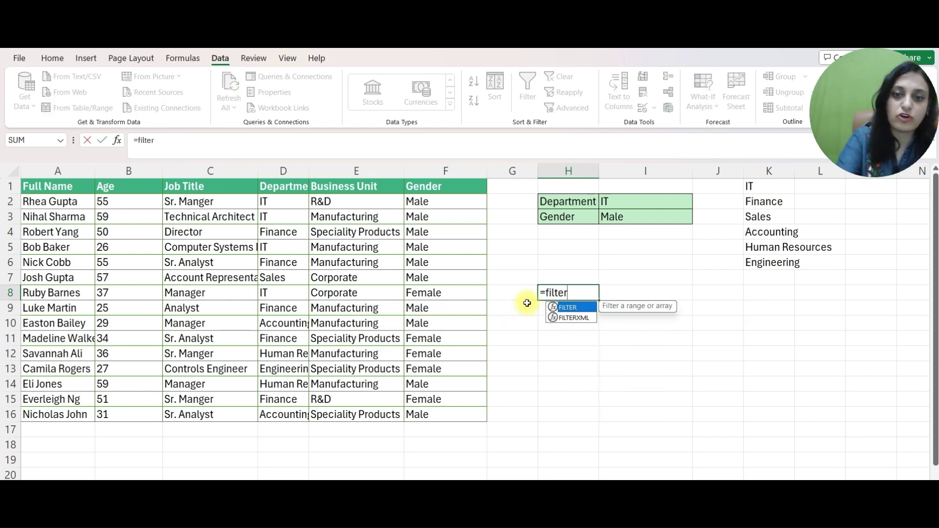
type("(")
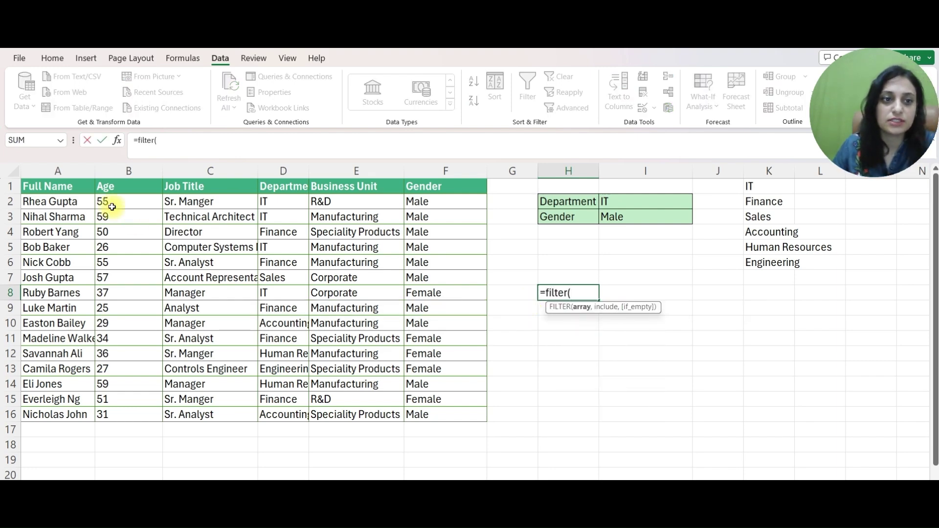
left_click_drag(64, 184, 477, 415)
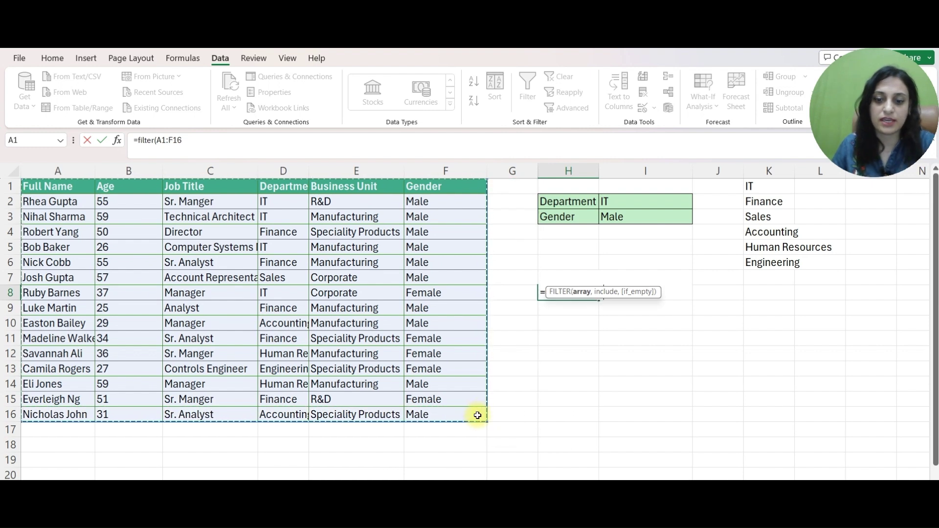
type(",")
left_click_drag(295, 188, 279, 416)
type("=")
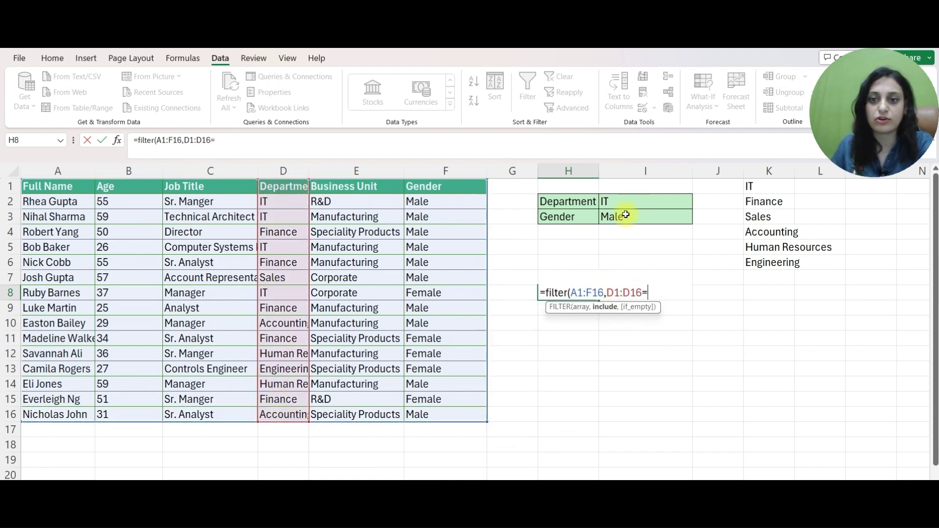
left_click(625, 202)
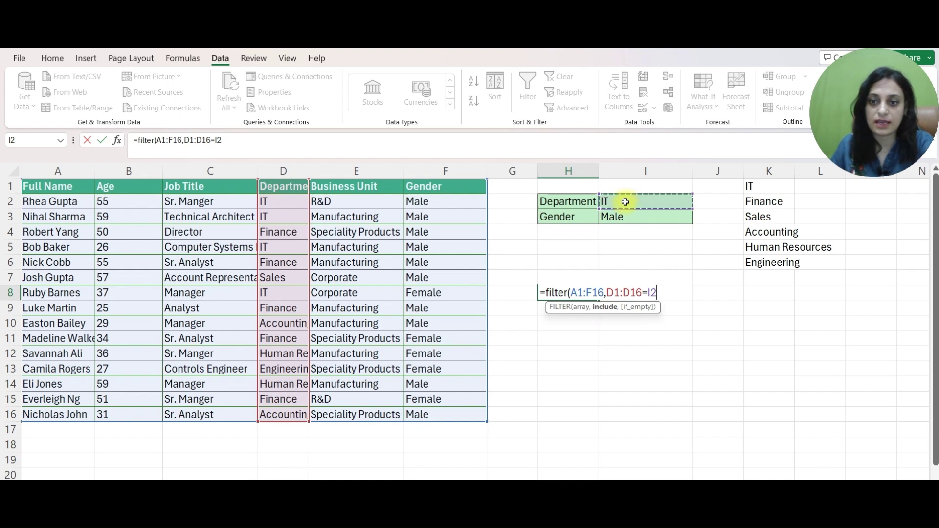
type(")")
key("Return")
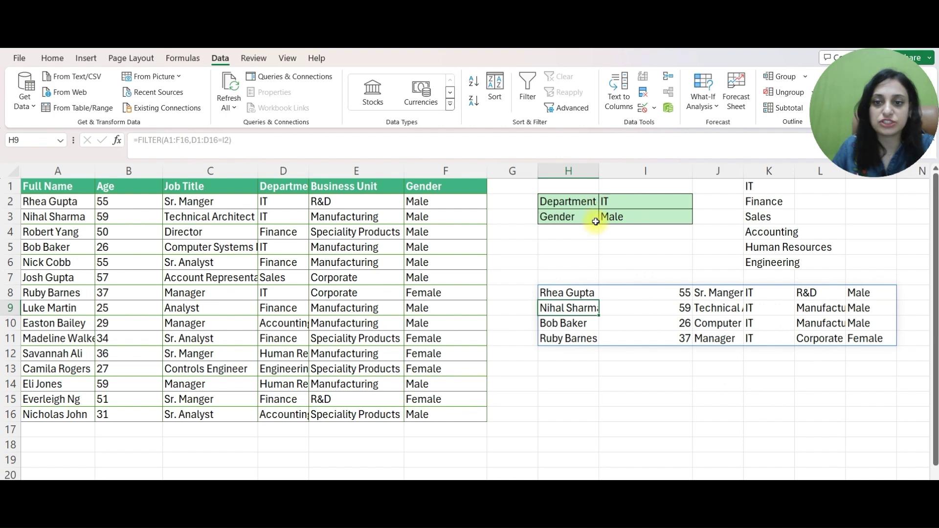
Clear the Male Gender criterion from I3 and review the four spilled IT rows.
left_click(612, 219)
key("Delete")
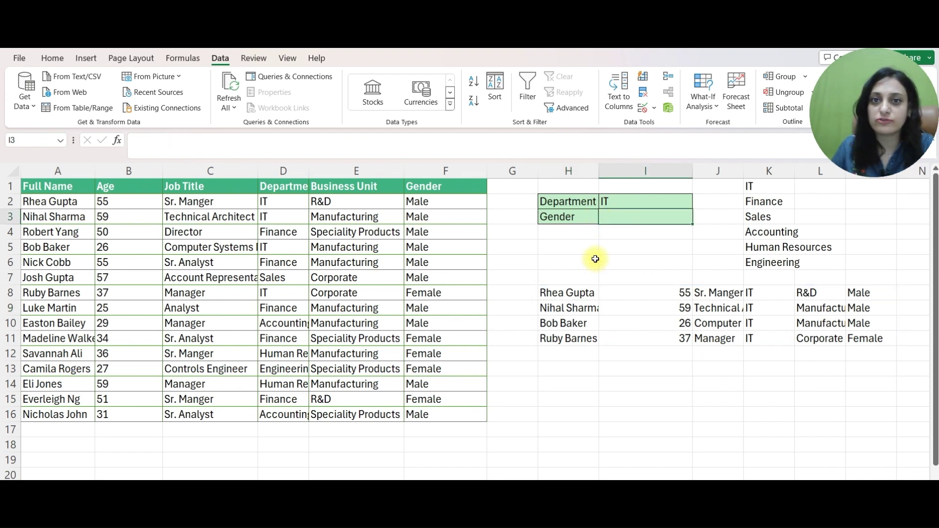
left_click_drag(557, 292, 858, 345)
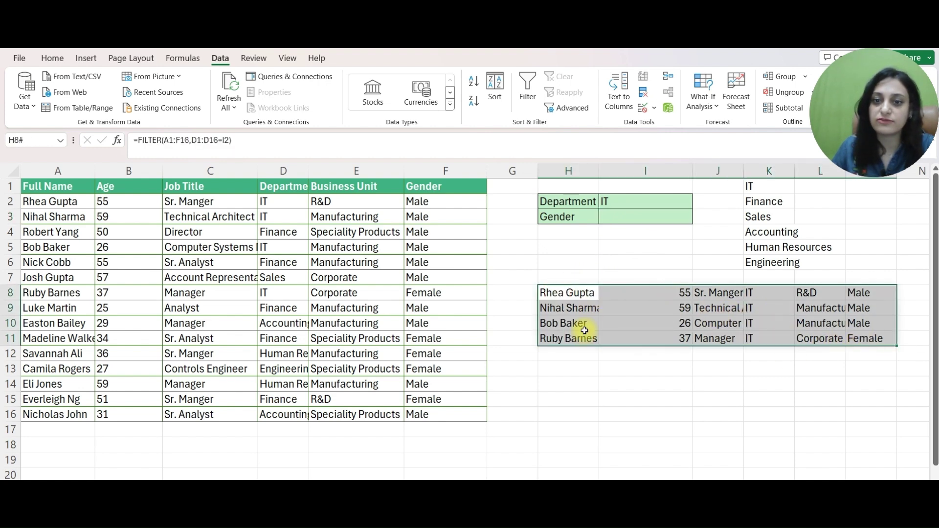
Wrap H8's filter in SORT on column 2 with order 1.
left_click(737, 385)
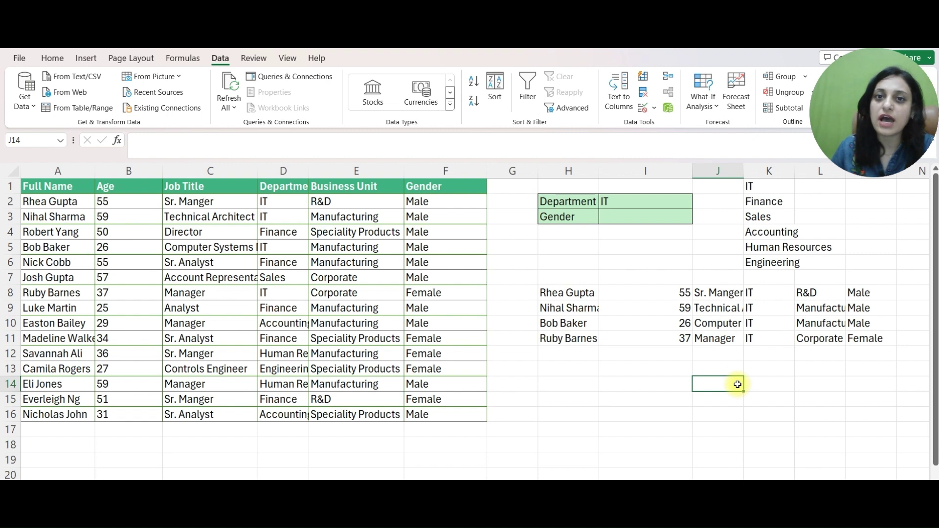
left_click_drag(656, 295, 651, 334)
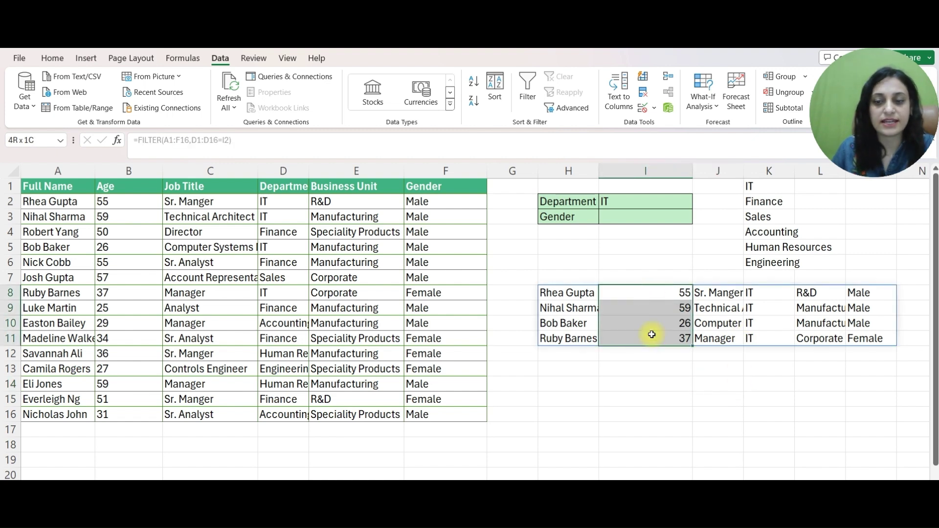
left_click(566, 293)
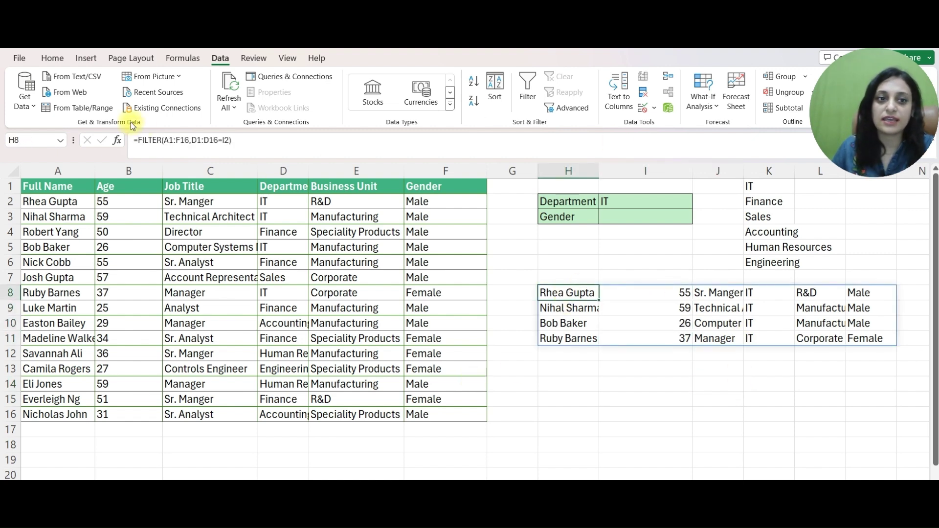
left_click(139, 140)
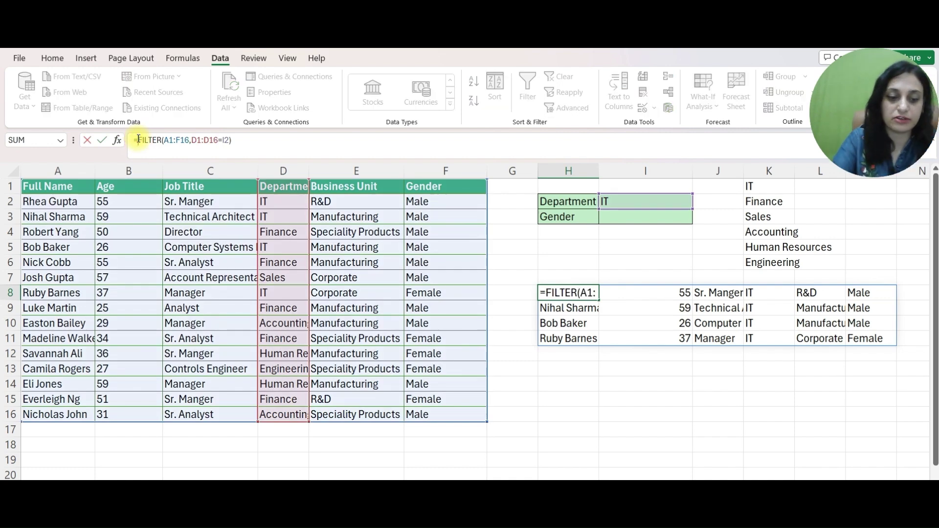
type("so")
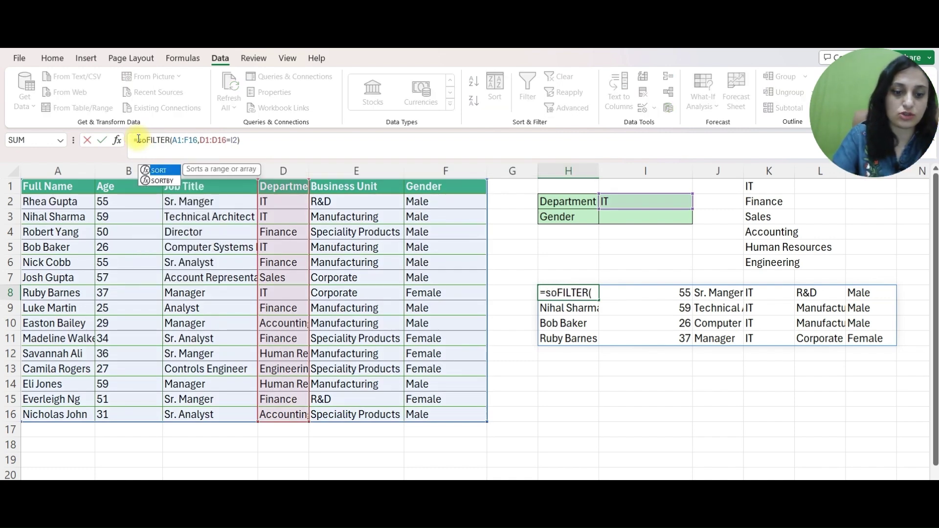
type("rt(")
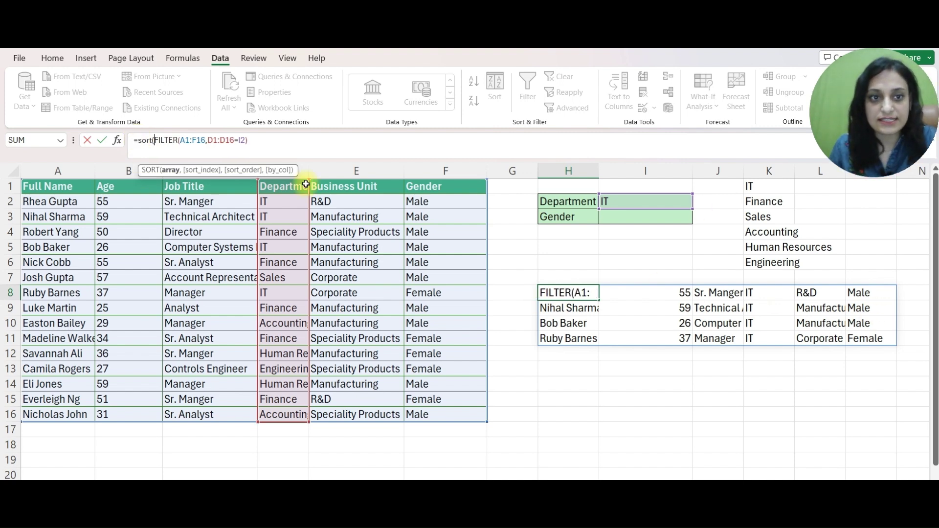
left_click(272, 143)
type(",")
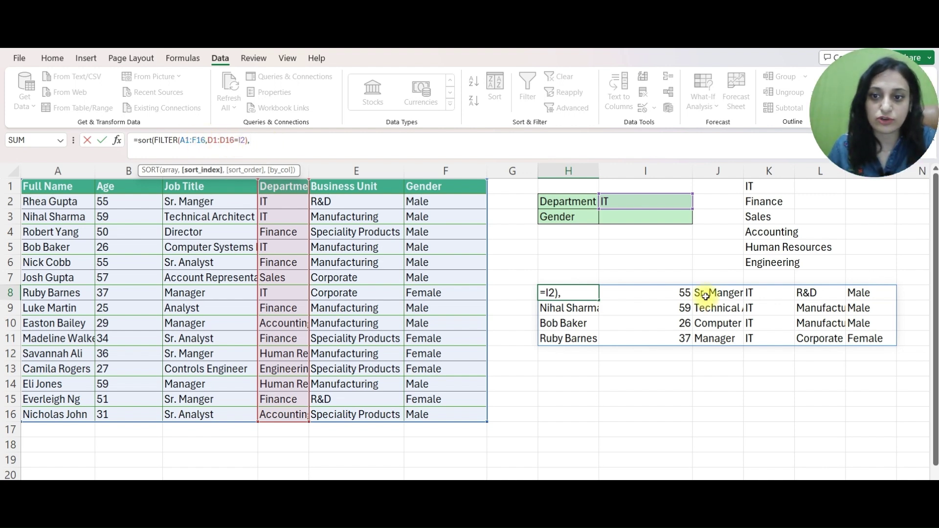
type("2,")
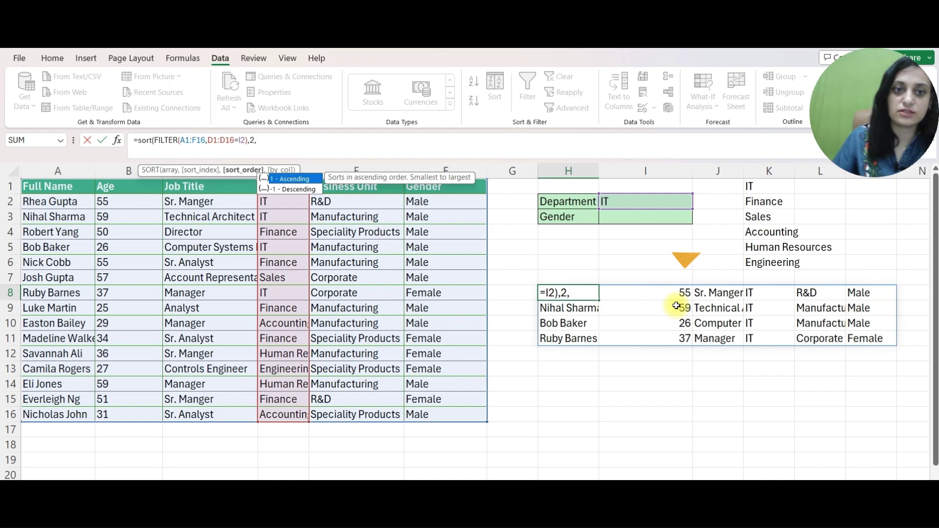
type("1)")
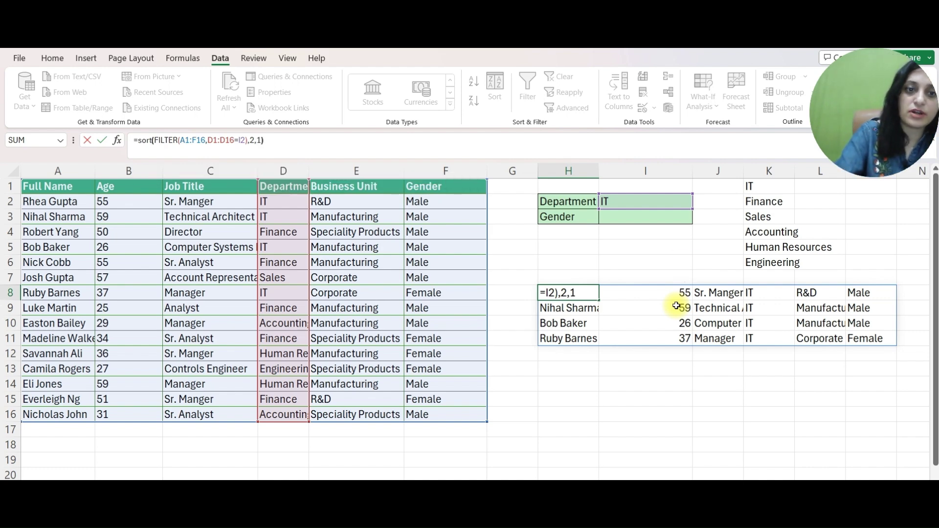
key("Return")
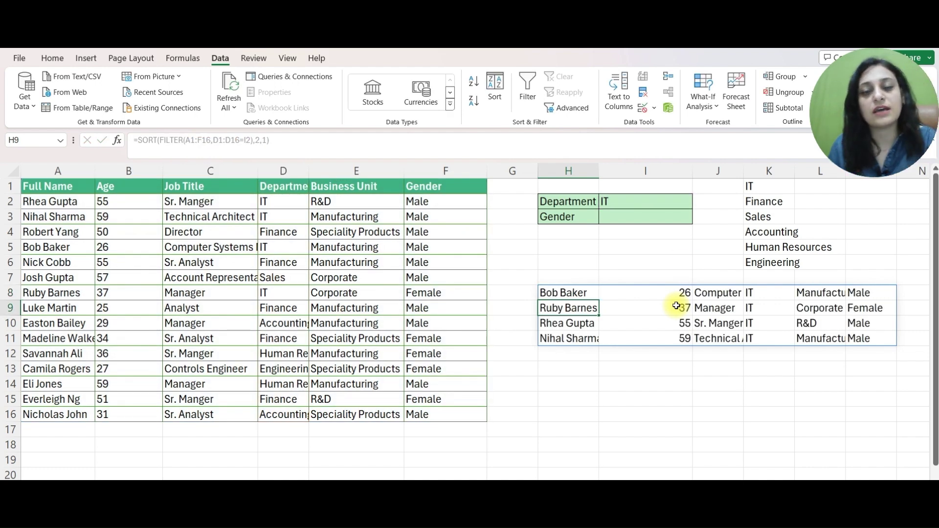
Change the sort order to -1 so the IT employees list from age 59 down to 26.
left_click_drag(667, 295, 669, 333)
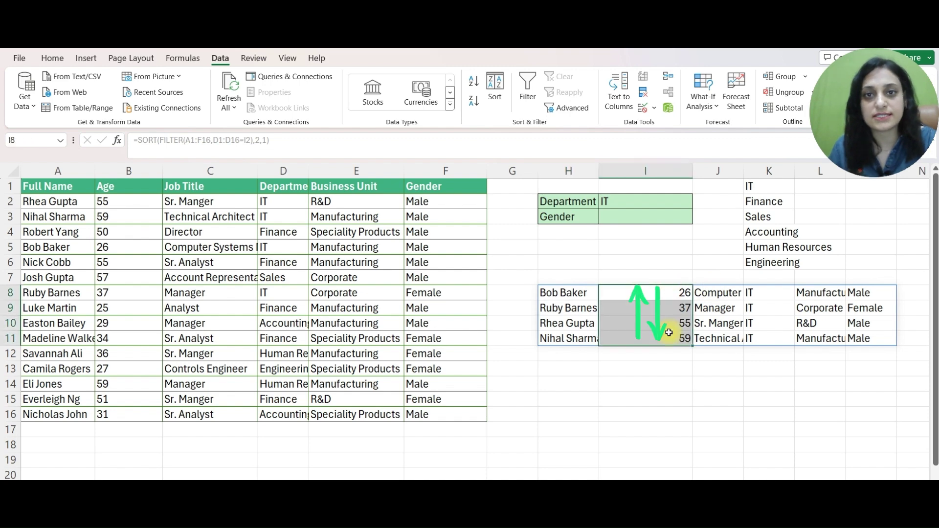
left_click(638, 292)
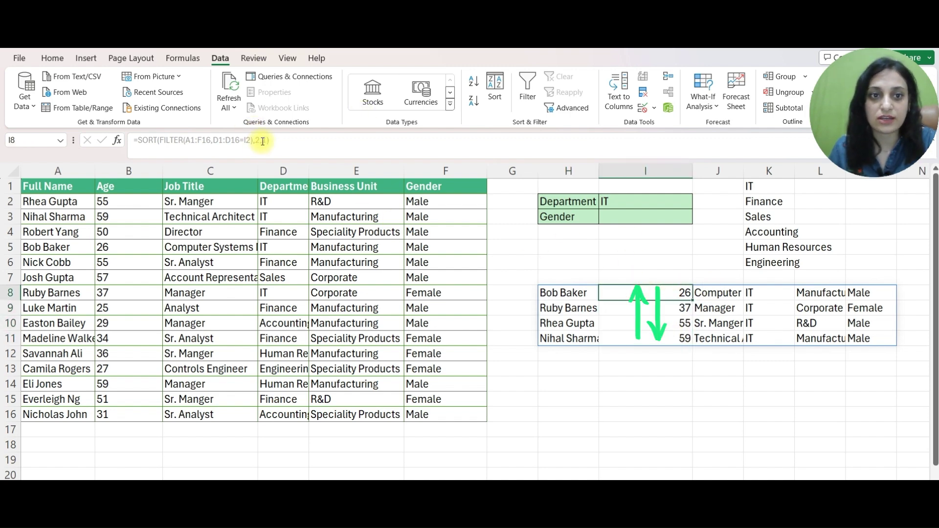
key("BackSpace")
left_click(562, 292)
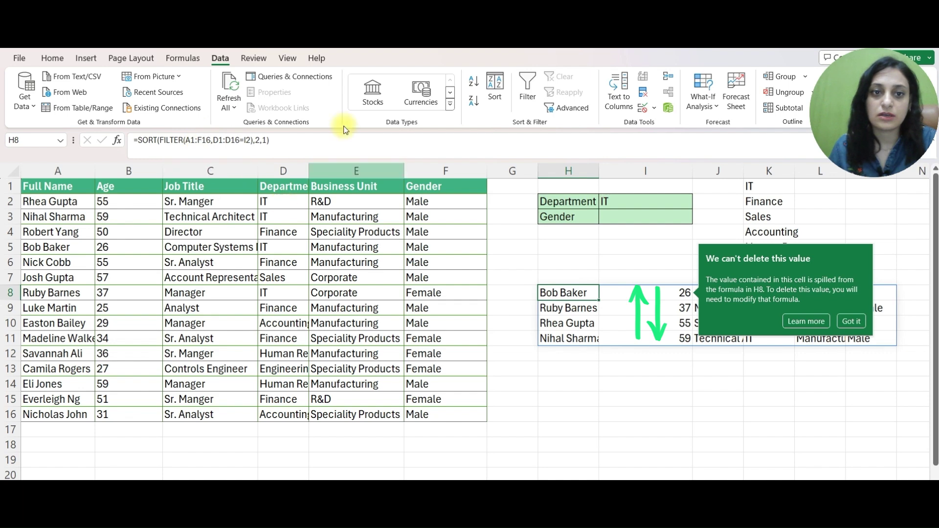
left_click(263, 140)
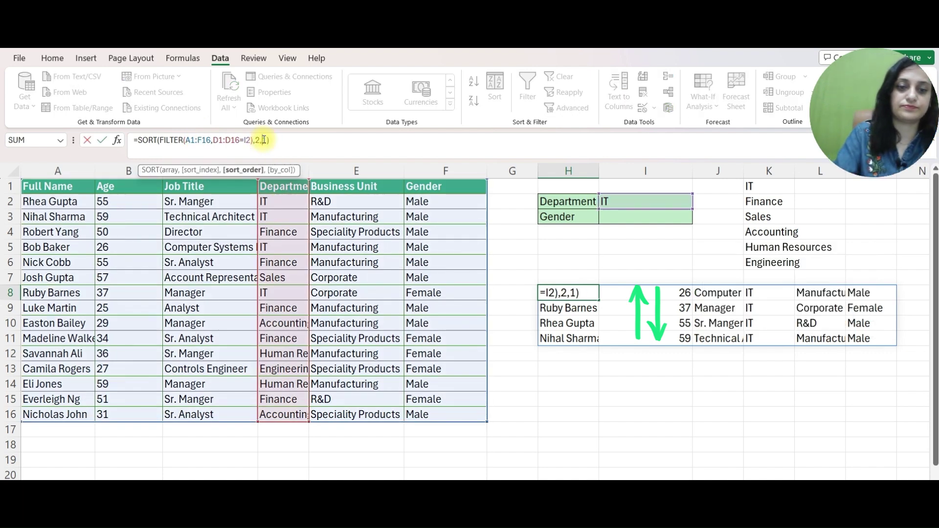
type("-")
key("Return")
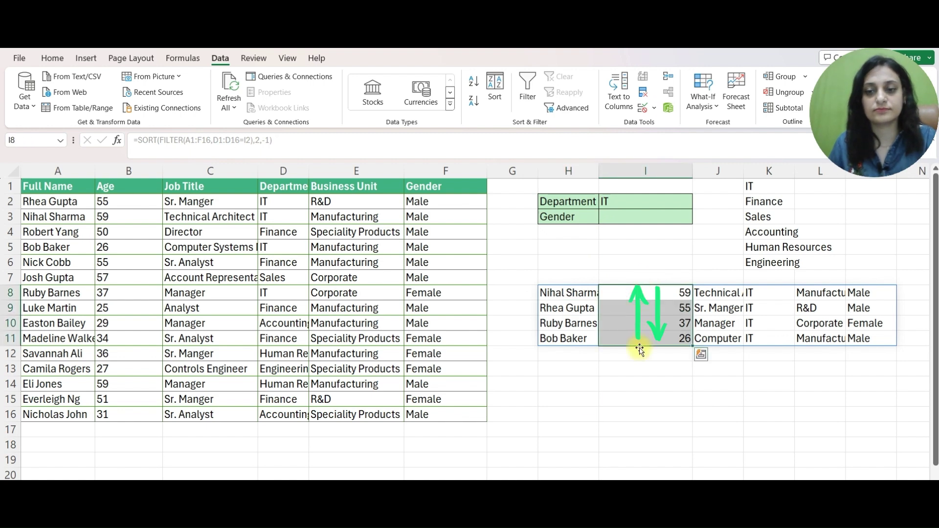
left_click(572, 422)
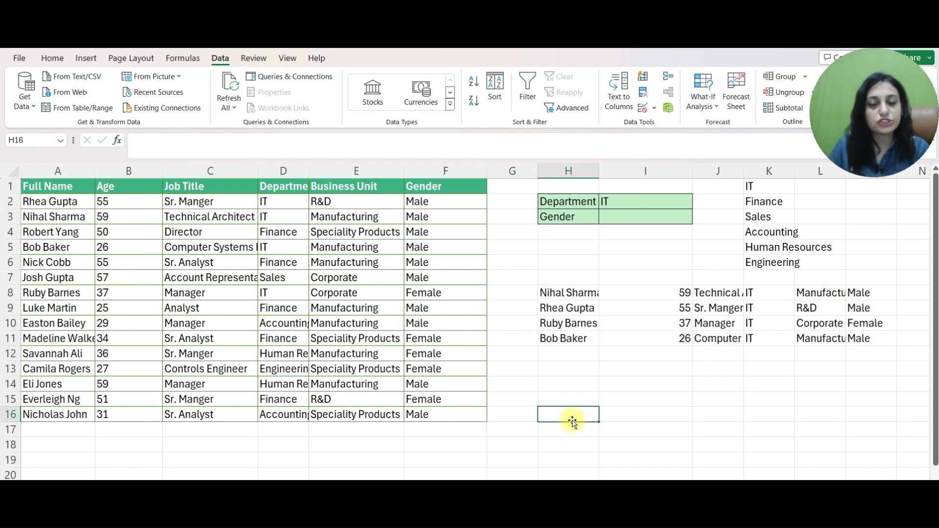